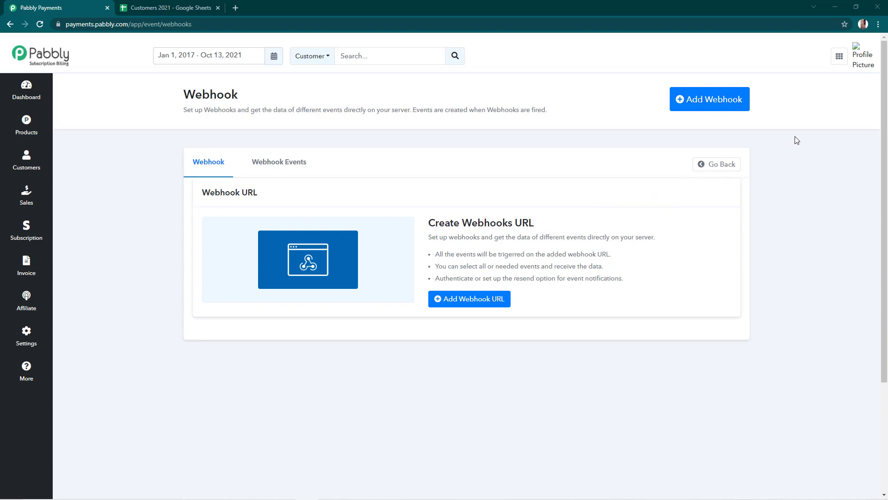
# Go to the webhook settings page from the account settings.
pyautogui.click(26, 343)
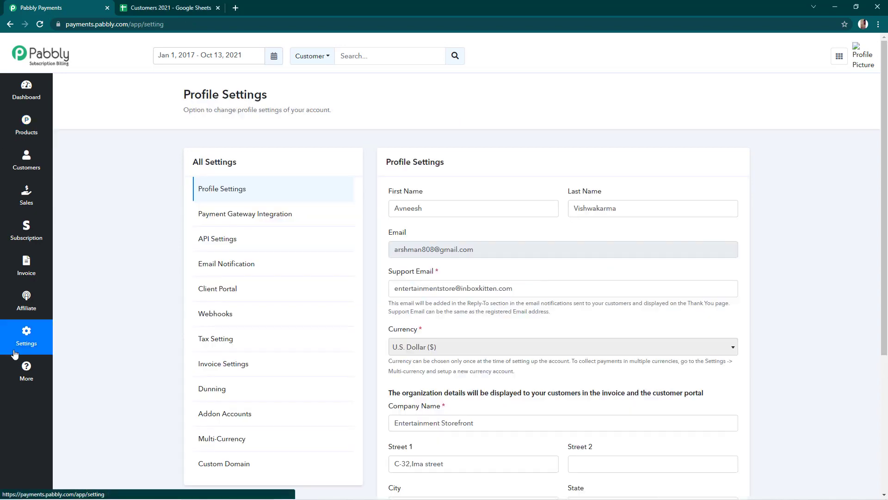
pyautogui.scroll(-1, 260, 235)
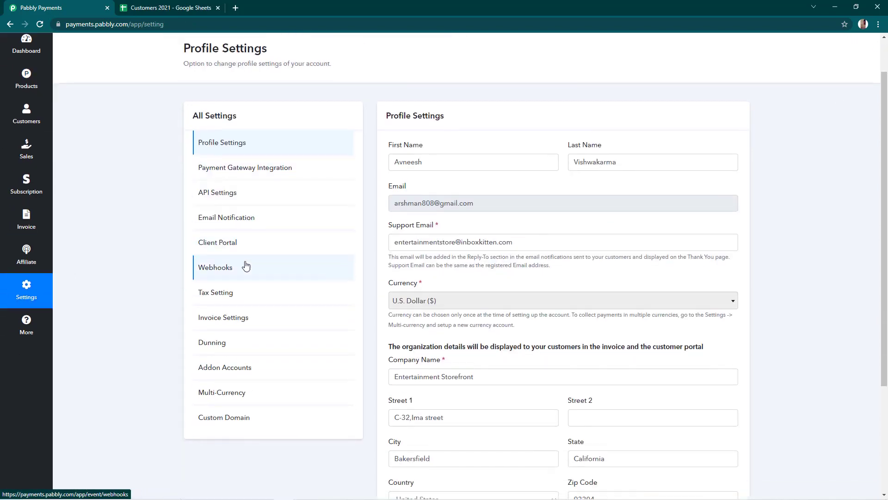
pyautogui.click(241, 270)
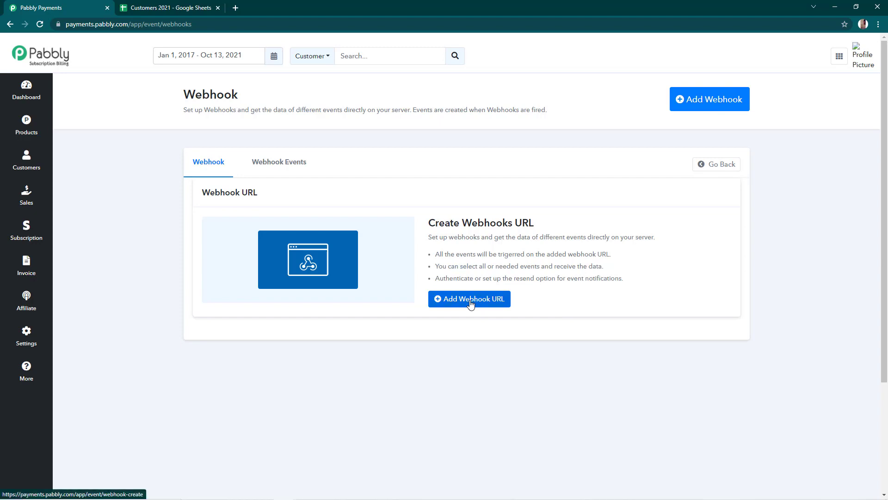
# Start a new webhook, keeping Product as All Products and Plan as All Plan.
pyautogui.click(714, 101)
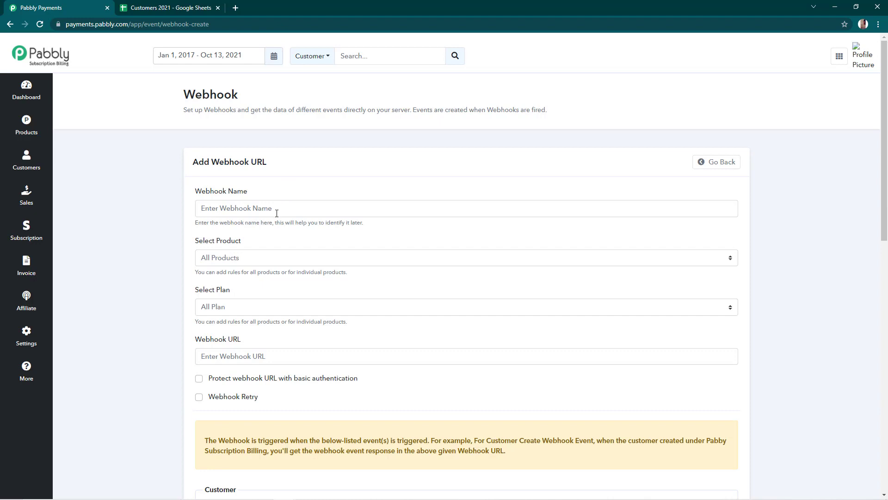
pyautogui.scroll(-1, 276, 213)
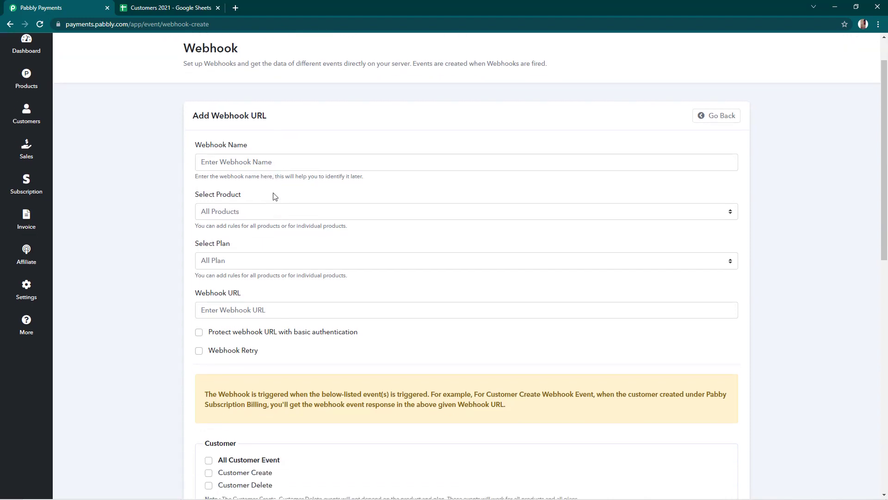
pyautogui.click(268, 212)
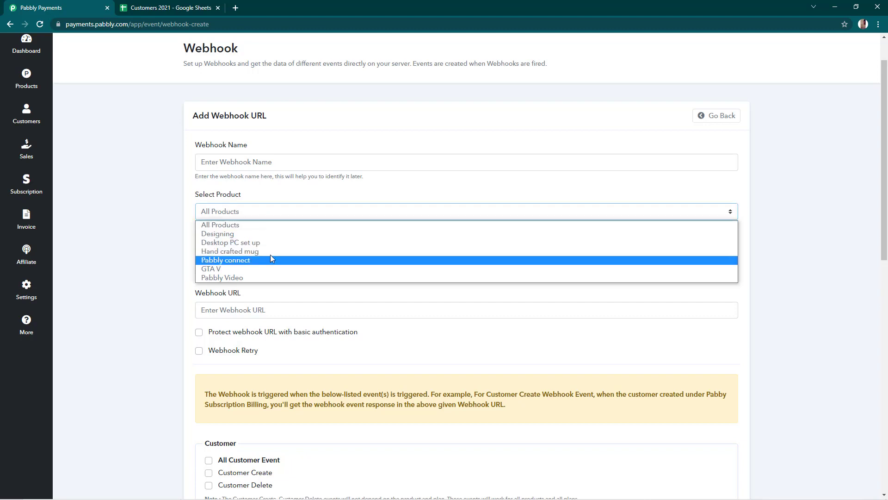
pyautogui.click(187, 241)
pyautogui.click(257, 260)
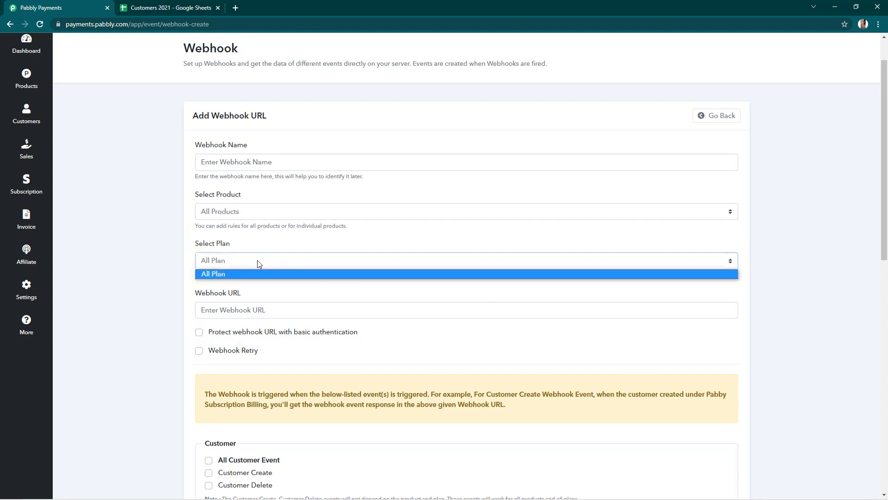
pyautogui.click(272, 271)
pyautogui.scroll(-2, 267, 250)
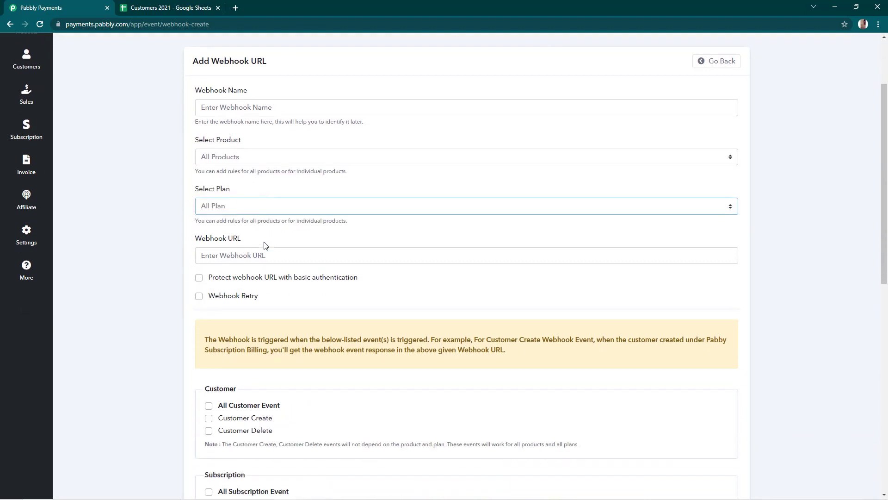
# Leave basic authentication off and enable Webhook Retry with three 3-day retries.
pyautogui.click(317, 216)
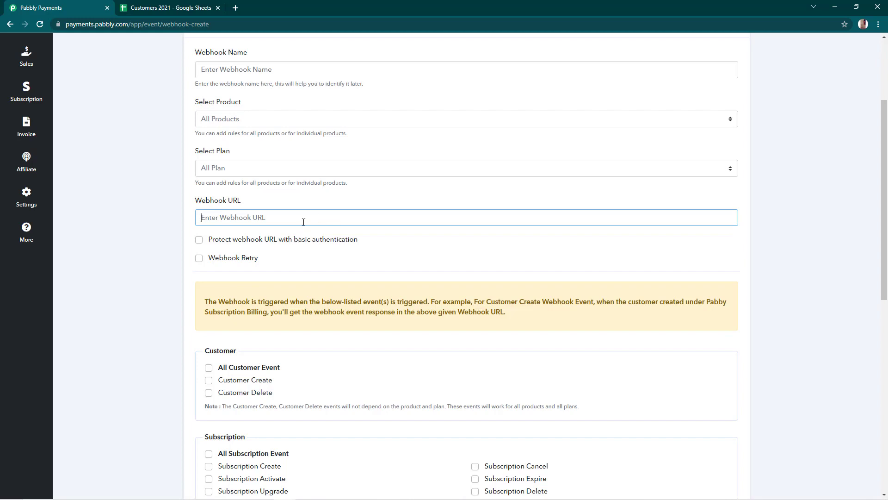
pyautogui.click(284, 244)
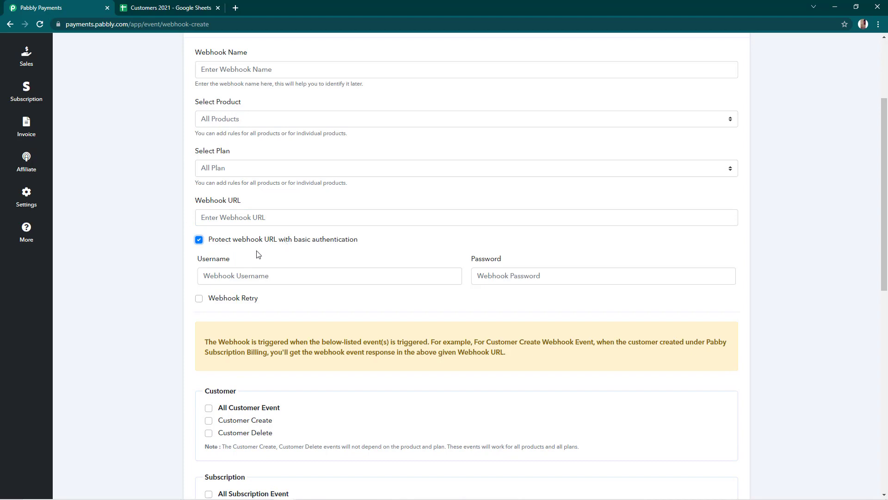
pyautogui.click(290, 275)
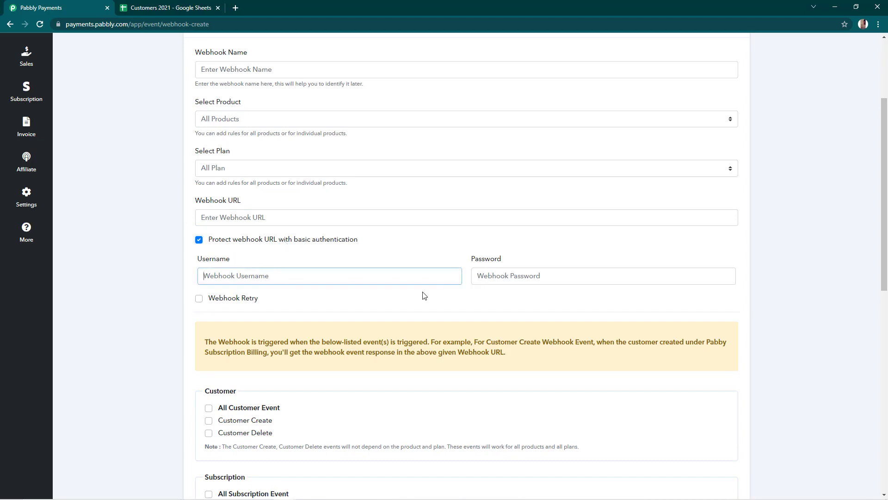
pyautogui.click(199, 240)
pyautogui.click(199, 259)
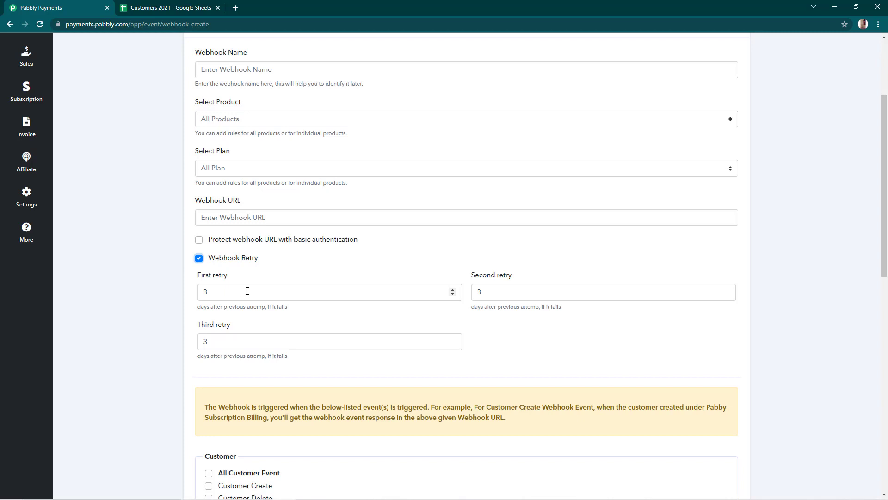
# Tick All Customer Event, leaving the subscription events unticked.
pyautogui.scroll(-2, 247, 291)
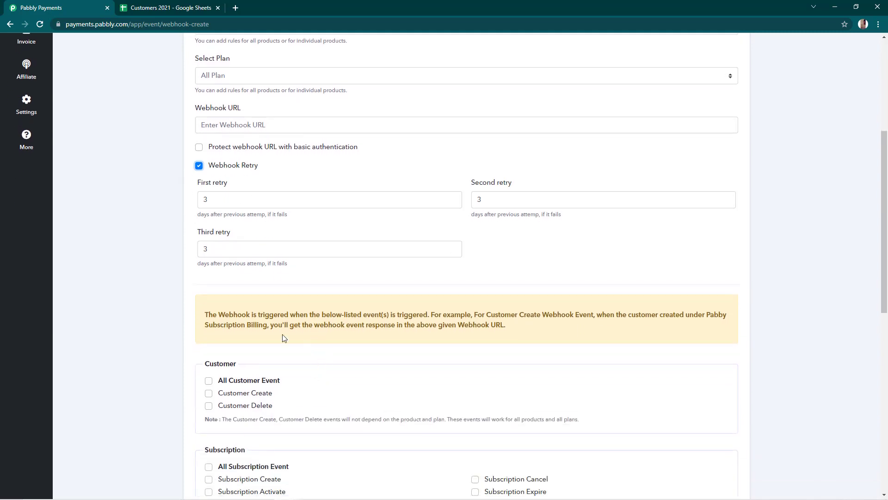
pyautogui.scroll(-2, 284, 338)
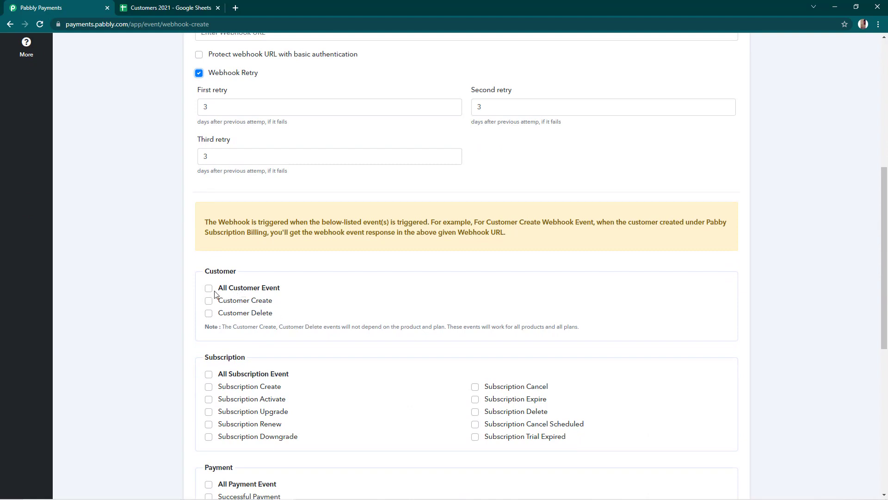
pyautogui.click(209, 291)
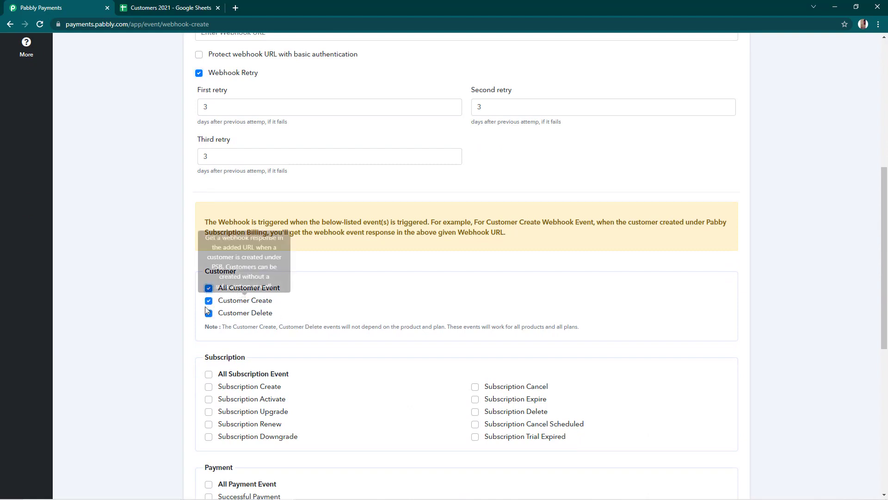
pyautogui.click(209, 289)
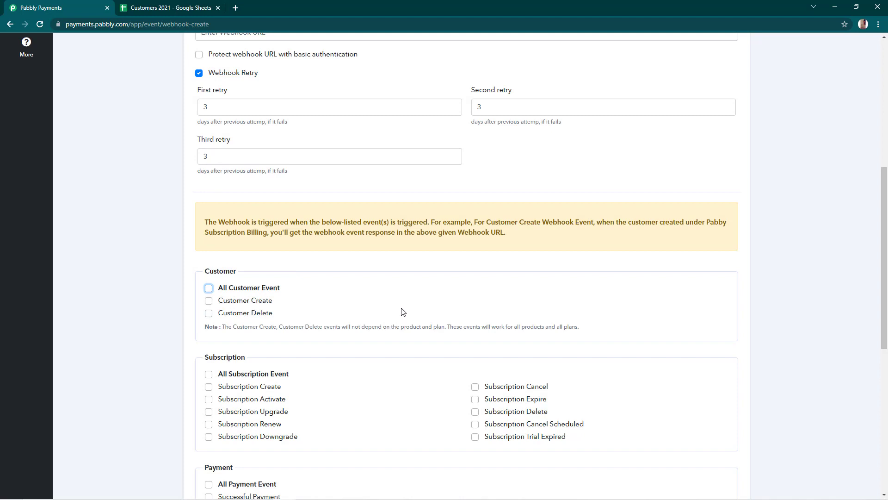
pyautogui.click(209, 290)
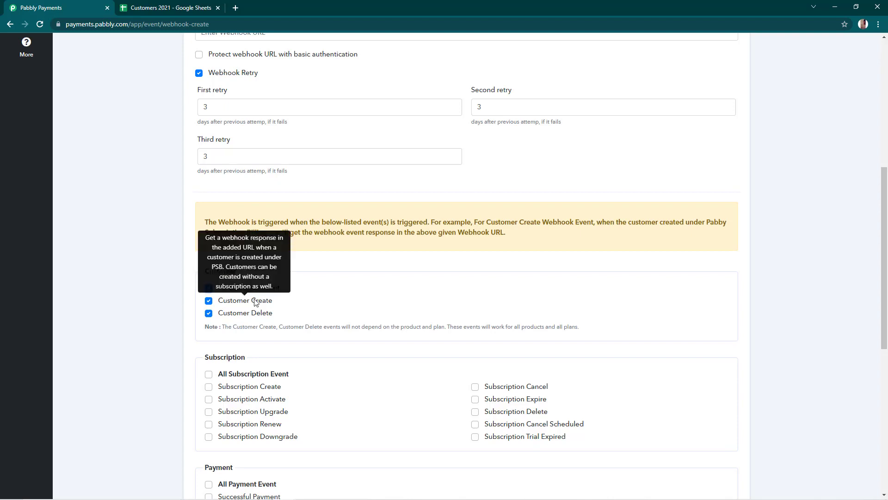
pyautogui.scroll(-1, 355, 349)
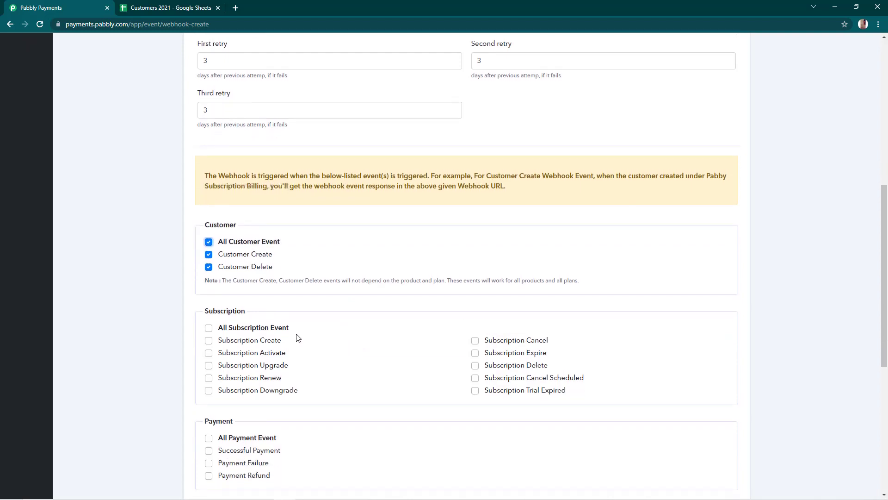
pyautogui.click(209, 329)
pyautogui.click(209, 328)
# Keep the webhook's product at All Products after briefly trying Desktop PC set up.
pyautogui.scroll(-4, 585, 244)
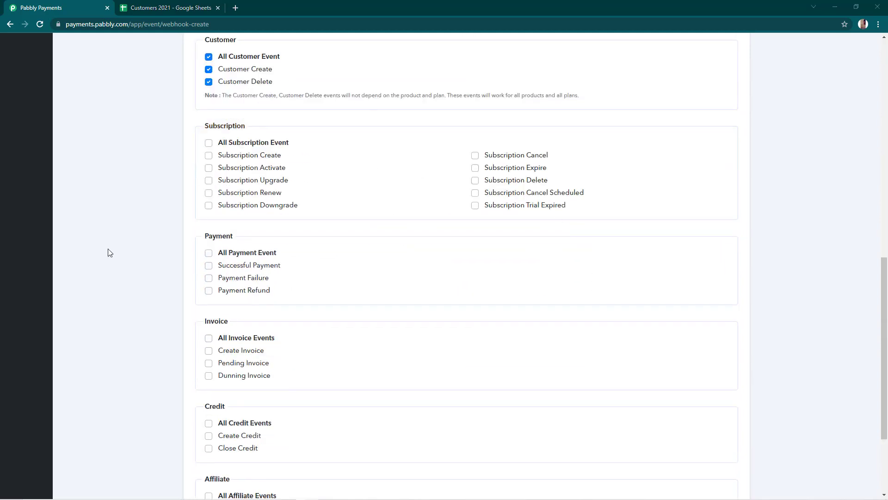
pyautogui.scroll(10, 359, 414)
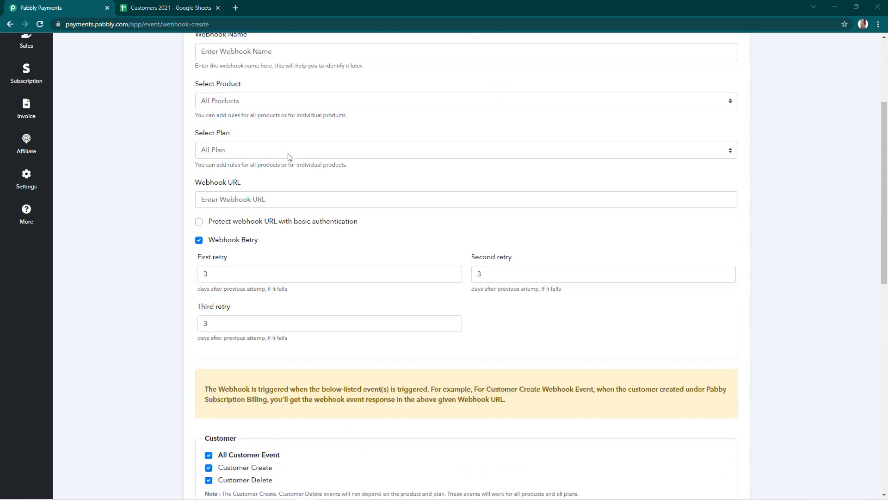
pyautogui.scroll(-6, 294, 173)
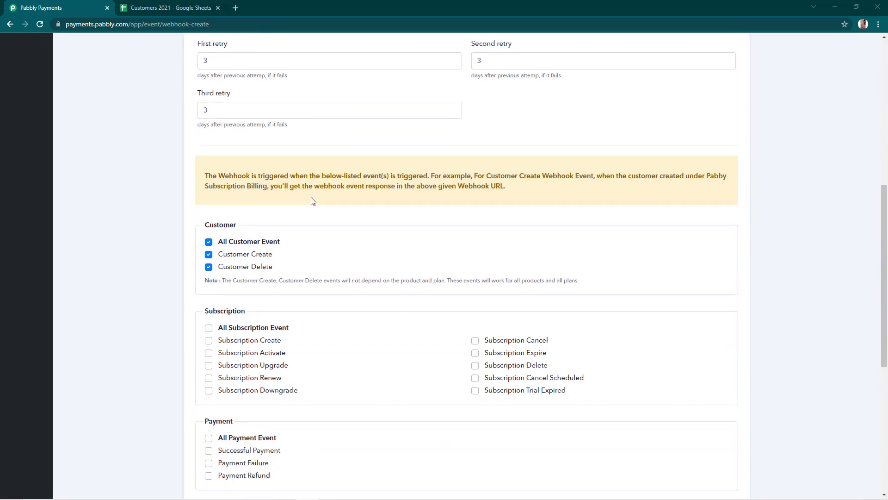
pyautogui.scroll(5, 312, 201)
pyautogui.click(304, 121)
pyautogui.click(295, 147)
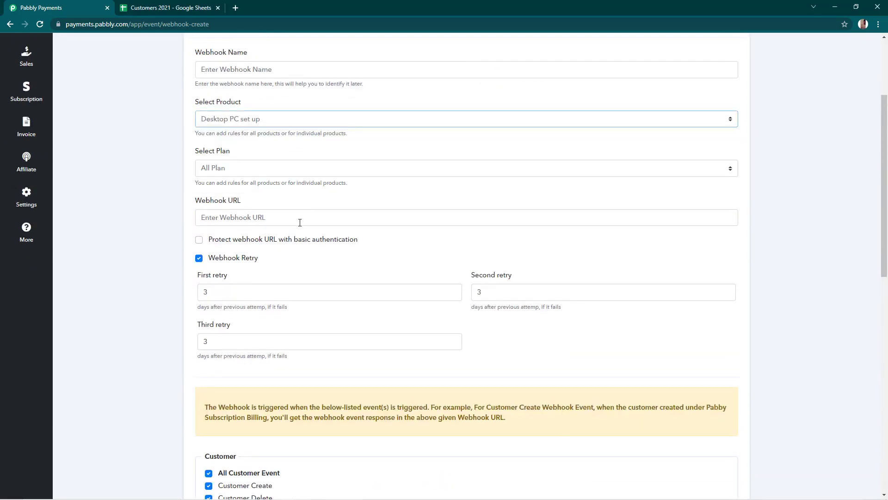
pyautogui.scroll(-7, 304, 268)
pyautogui.scroll(-4, 303, 268)
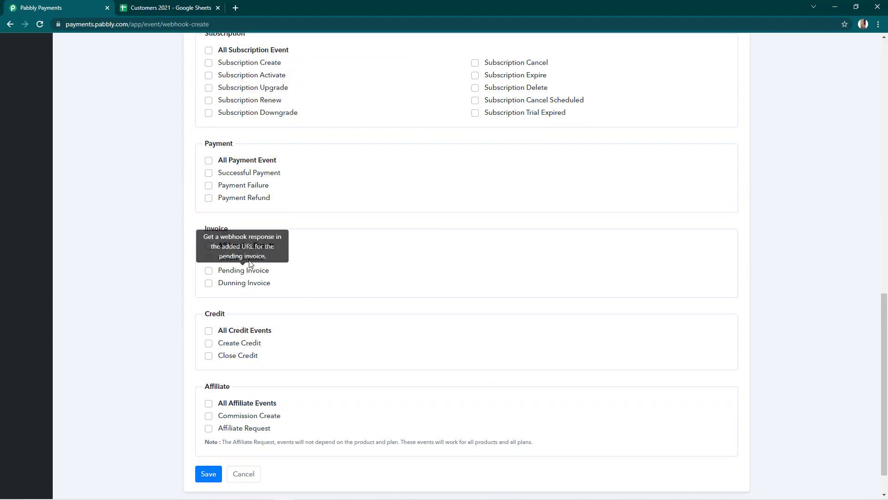
pyautogui.scroll(7, 250, 265)
pyautogui.scroll(7, 251, 264)
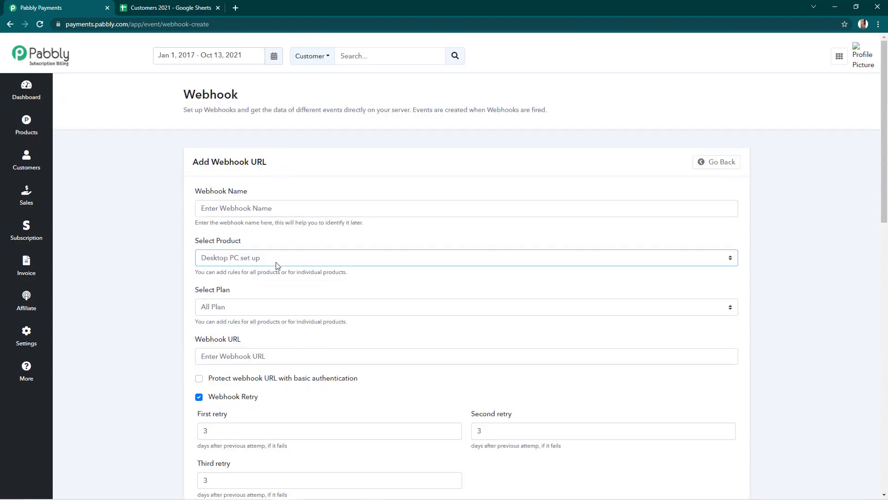
pyautogui.scroll(-12, 276, 265)
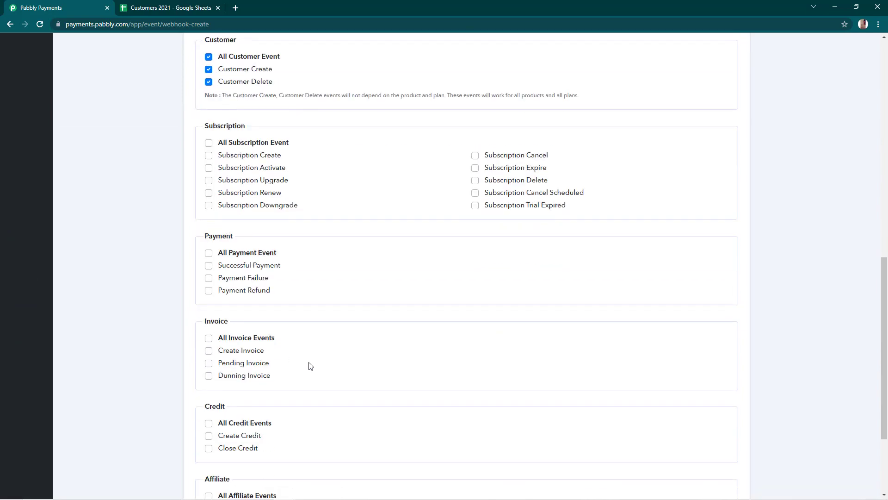
pyautogui.scroll(12, 310, 366)
pyautogui.click(262, 256)
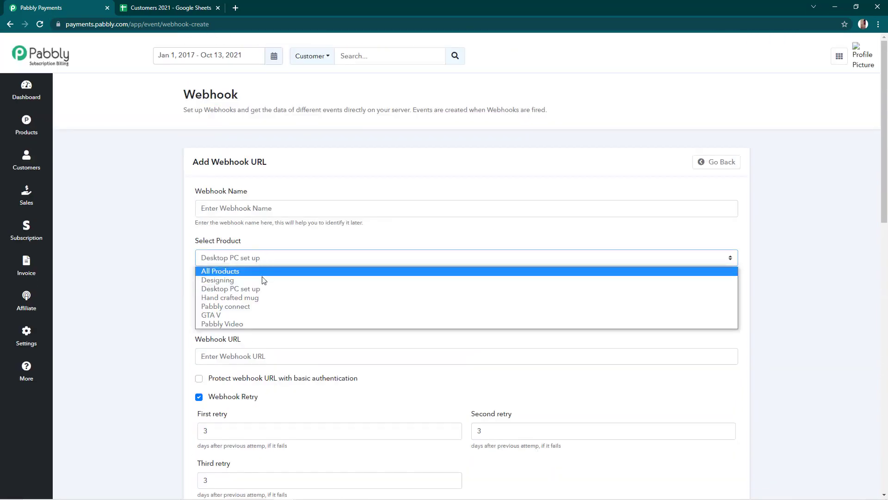
pyautogui.click(263, 271)
pyautogui.scroll(-15, 287, 286)
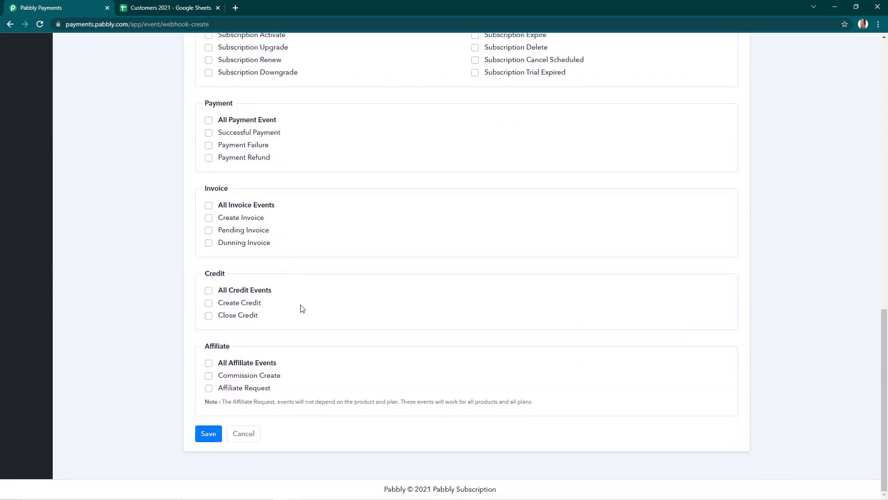
# Leave All Affiliate Events unticked so only Customer events remain selected.
pyautogui.click(209, 364)
pyautogui.click(208, 364)
pyautogui.scroll(1, 336, 377)
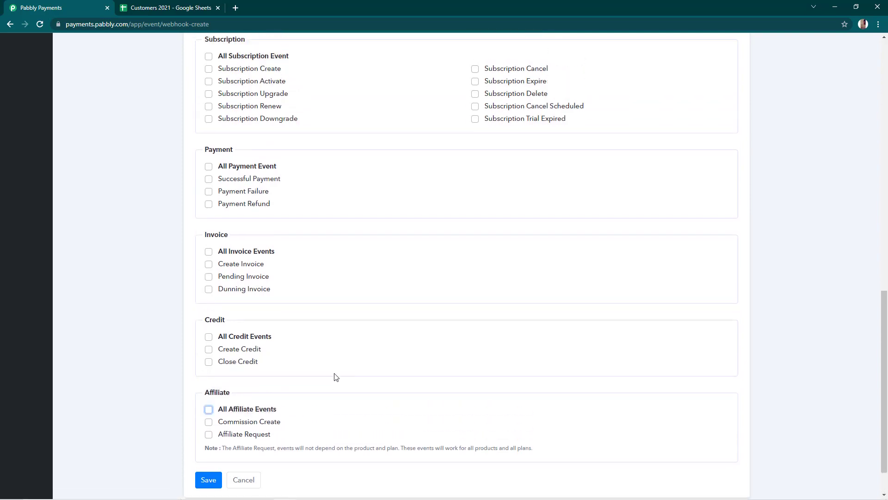
pyautogui.scroll(9, 329, 409)
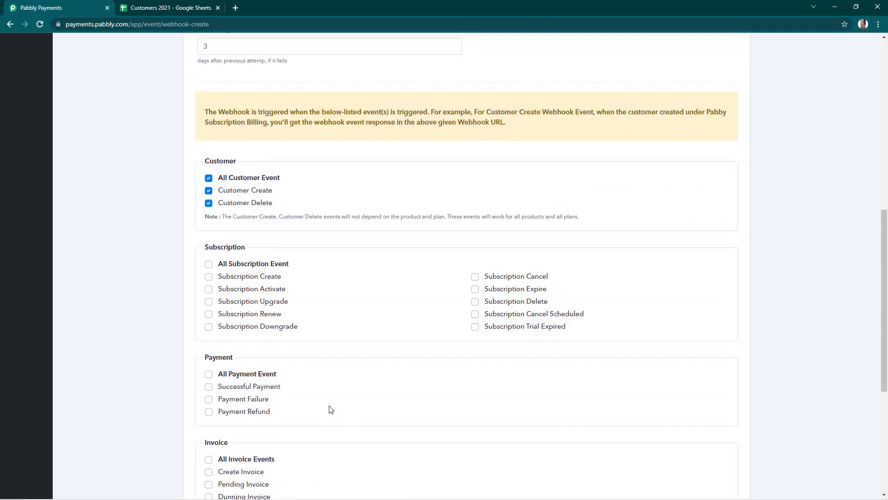
pyautogui.scroll(1, 333, 412)
pyautogui.scroll(-2, 343, 403)
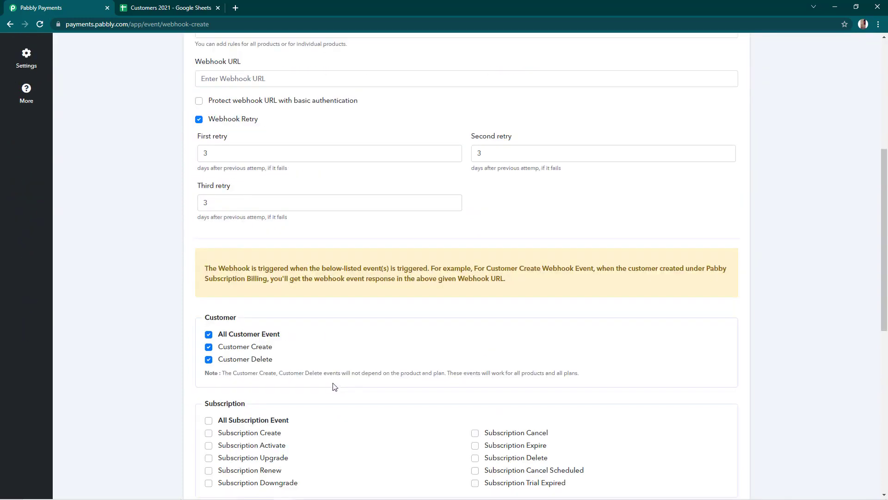
# Glance at the Customers 2021 sheet, then return to the webhook form.
pyautogui.moveTo(259, 347)
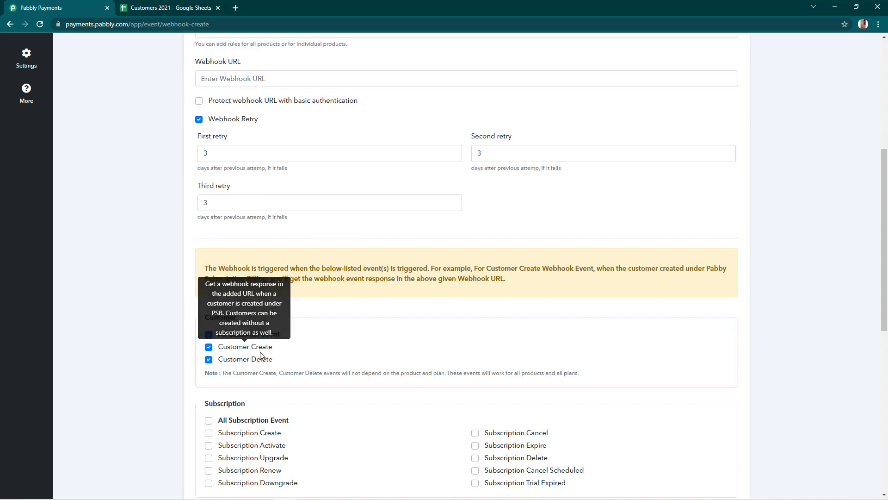
pyautogui.moveTo(266, 364)
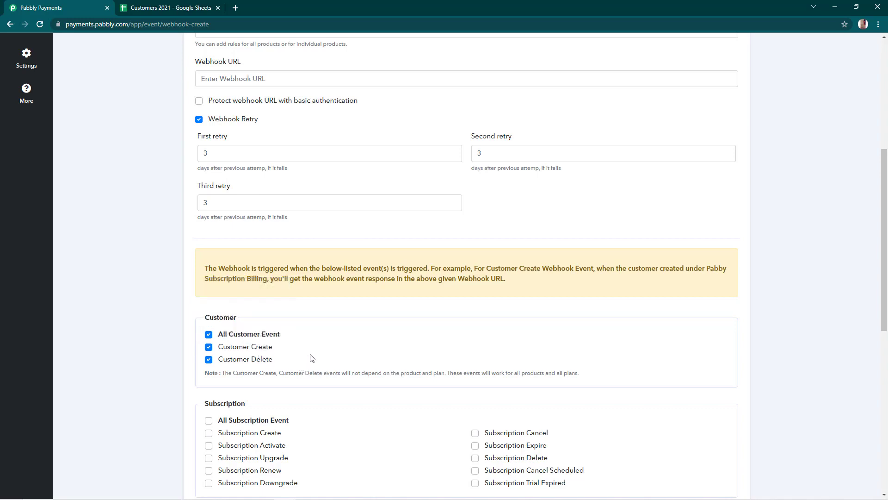
pyautogui.scroll(5, 310, 358)
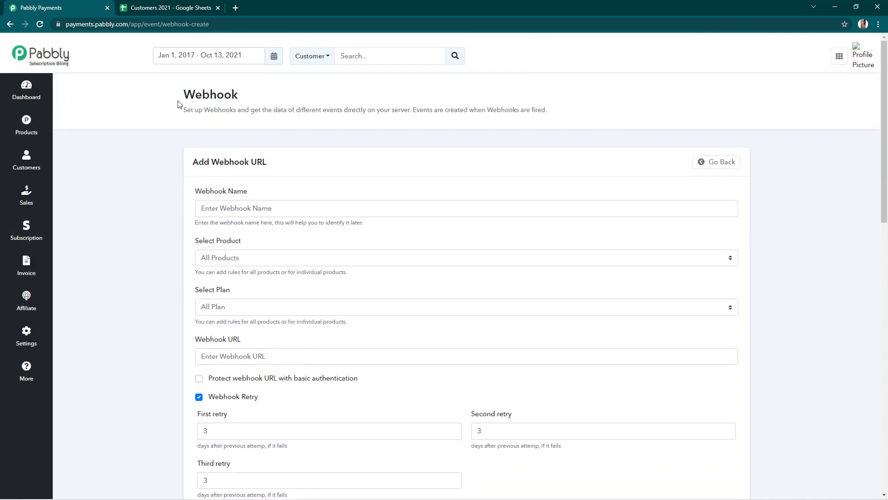
pyautogui.click(181, 8)
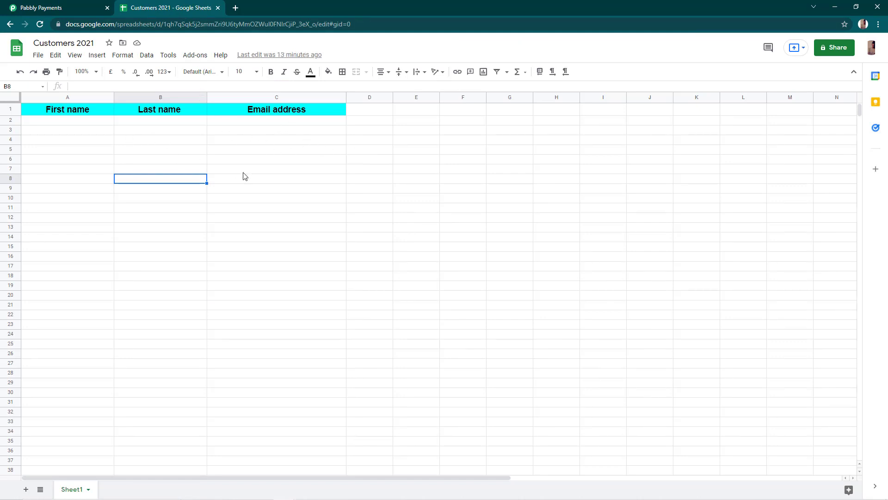
pyautogui.click(96, 5)
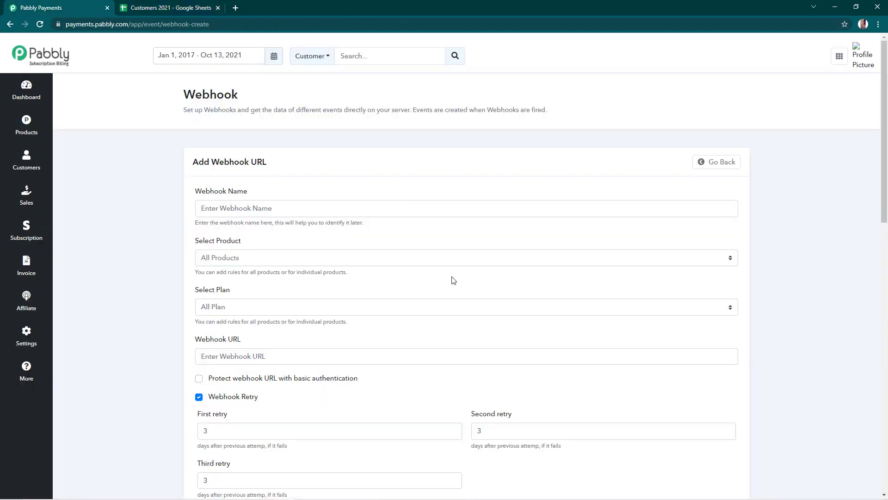
# Create the 'PSB customer create events' Connect workflow with a Webhook by Pabbly trigger and select its URL.
pyautogui.click(839, 56)
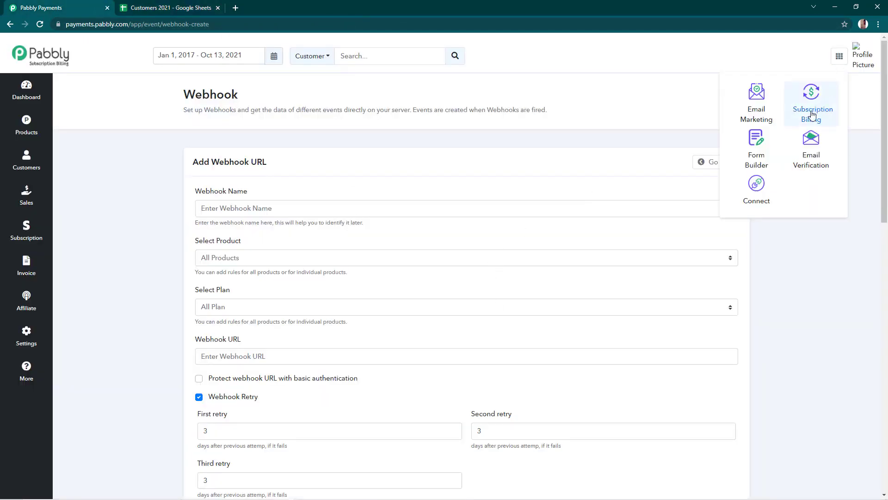
pyautogui.click(762, 184)
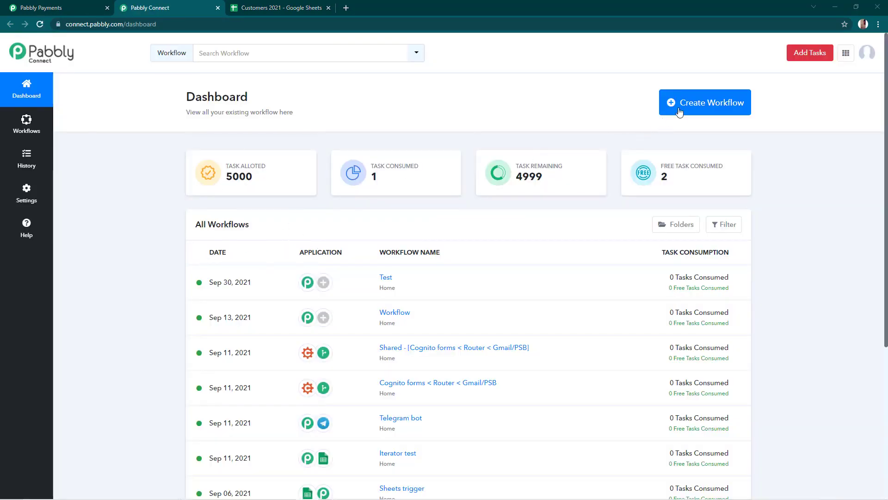
pyautogui.click(704, 102)
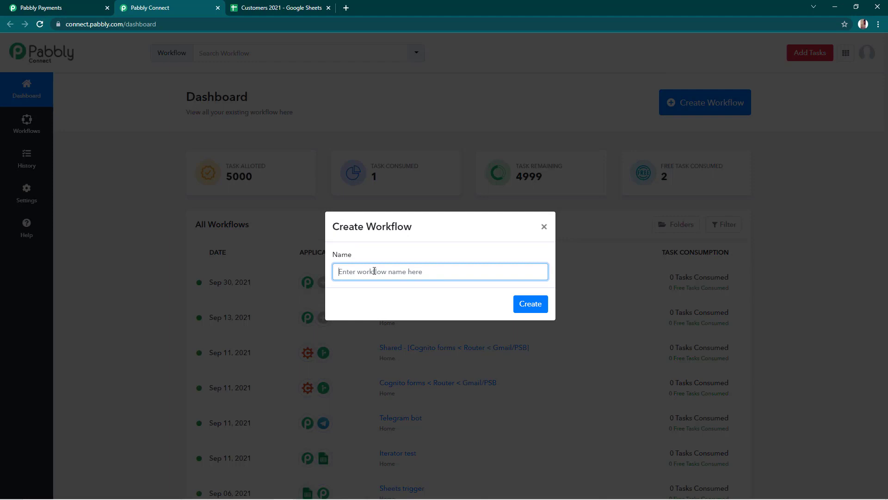
pyautogui.write('PSB customre create events')
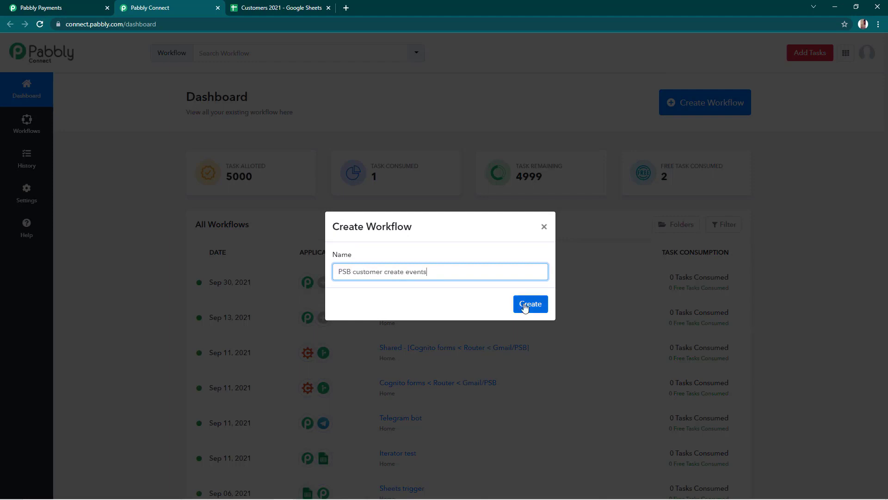
pyautogui.click(525, 306)
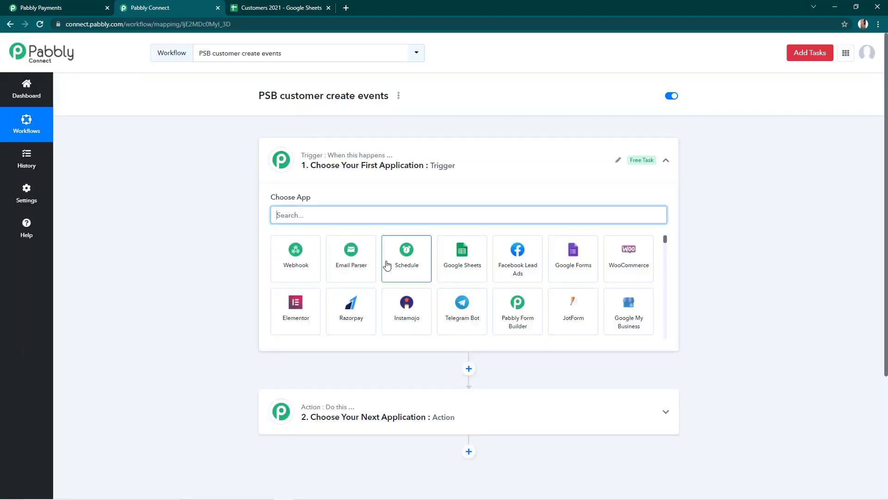
pyautogui.click(285, 261)
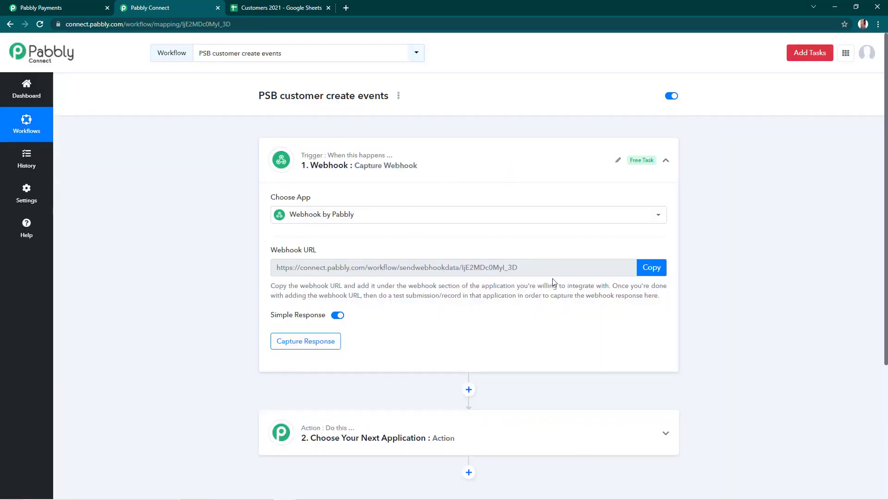
pyautogui.moveTo(555, 267); pyautogui.dragTo(267, 269)
pyautogui.hotkey('ctrl', 'c')
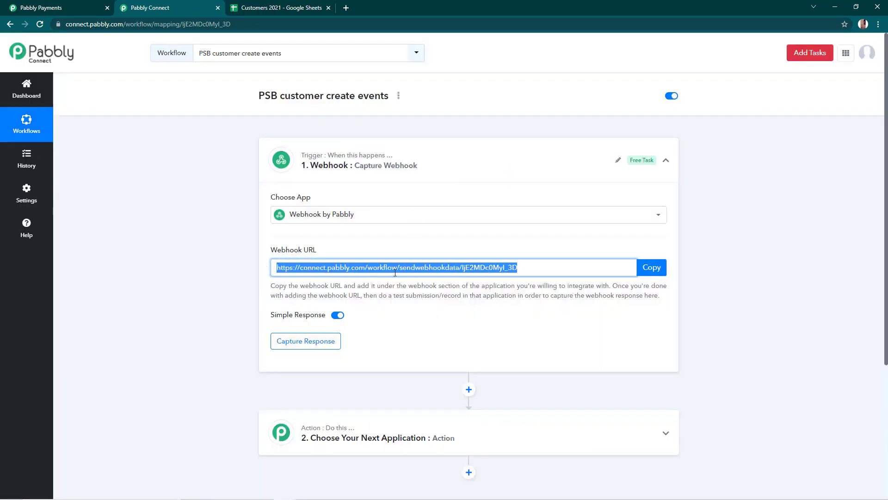
# Enter the Pabbly Connect webhook URL and the name 'PSB customer create events' in the form.
pyautogui.hotkey('ctrl', 'shift', 'Tab')
pyautogui.scroll(-1, 313, 277)
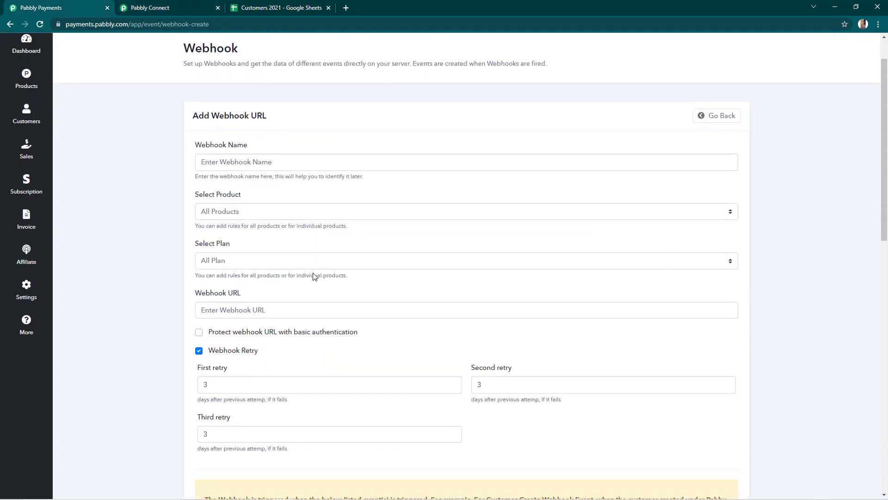
pyautogui.click(313, 304)
pyautogui.hotkey('ctrl', 'v')
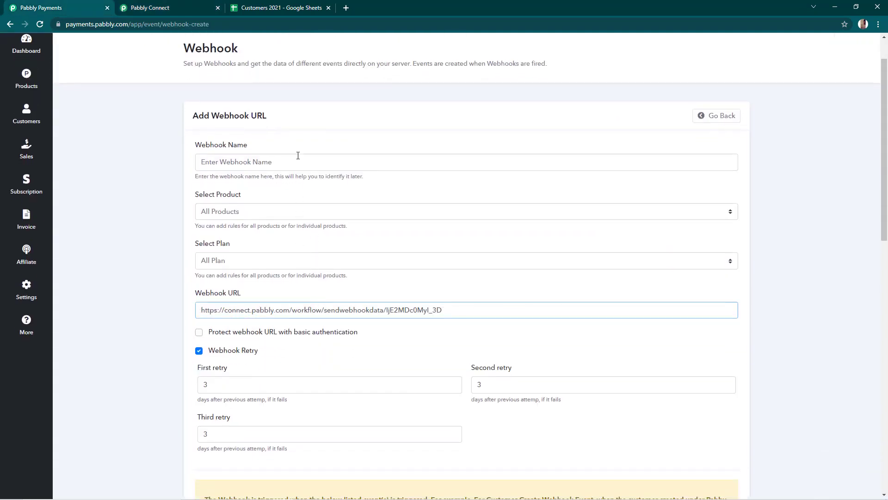
pyautogui.click(297, 156)
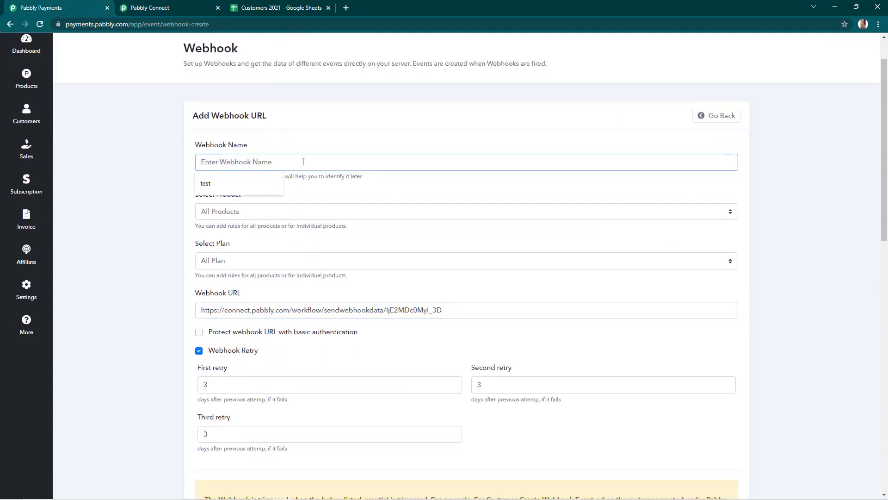
pyautogui.click(163, 7)
pyautogui.moveTo(255, 99); pyautogui.dragTo(377, 105)
pyautogui.hotkey('ctrl', 'c')
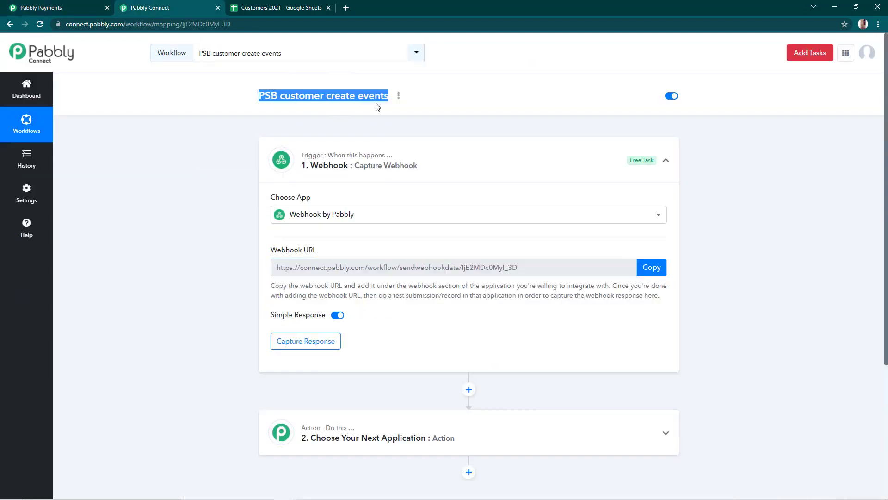
pyautogui.hotkey('ctrl', 'shift', 'Tab')
pyautogui.hotkey('ctrl', 'v')
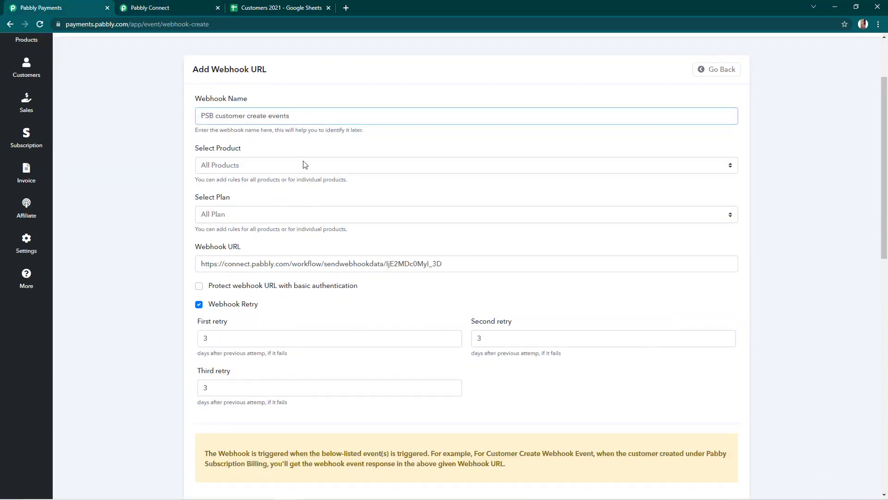
# Untick Customer Delete so the webhook fires only on Customer Create.
pyautogui.scroll(-5, 272, 348)
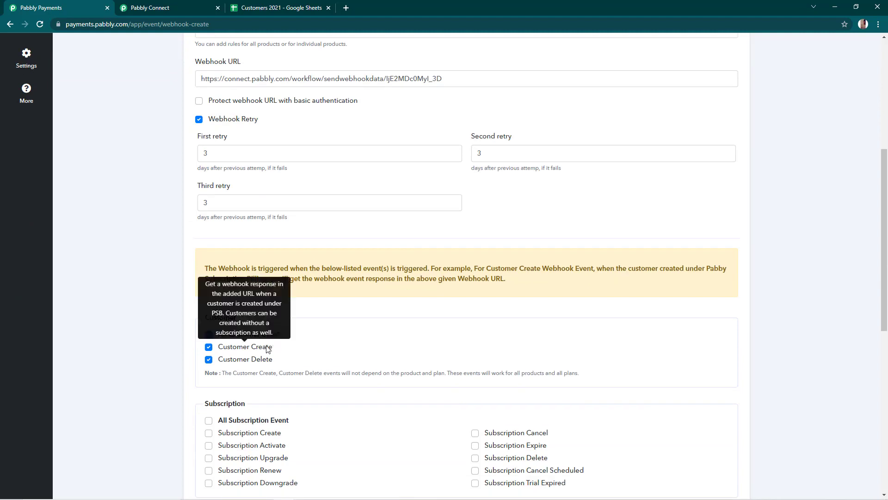
pyautogui.click(209, 360)
pyautogui.scroll(1, 301, 354)
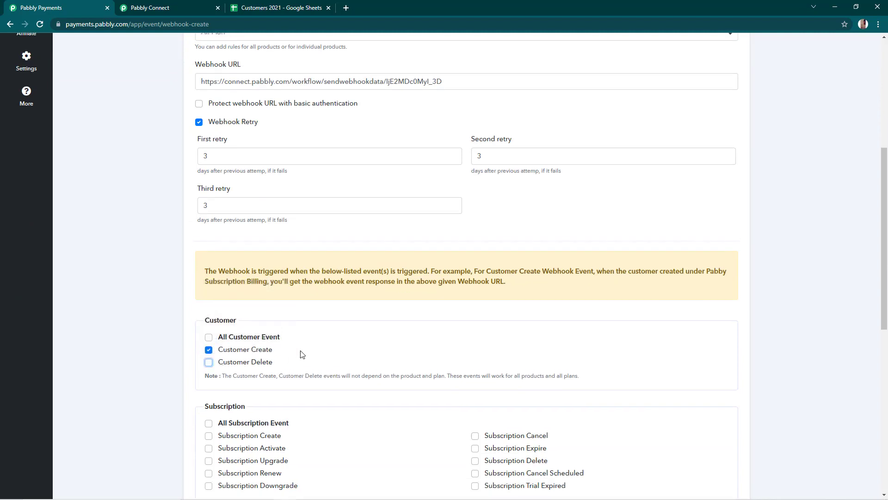
pyautogui.scroll(6, 302, 354)
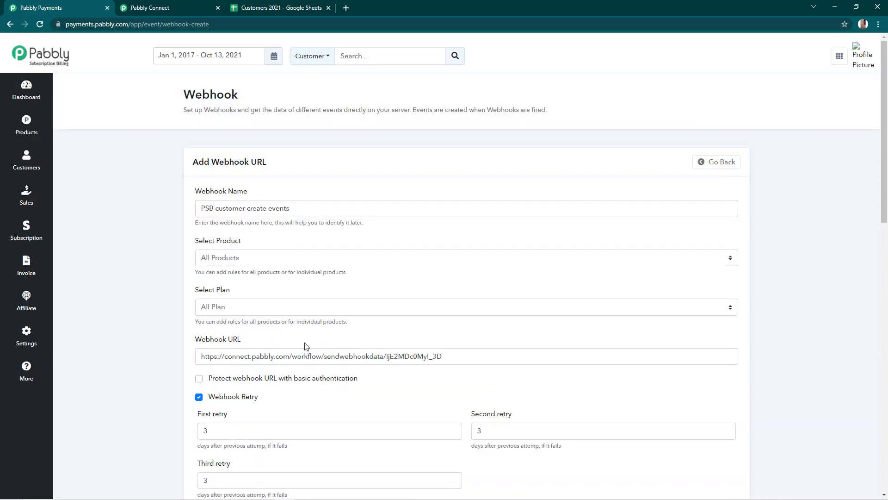
pyautogui.scroll(-1, 337, 335)
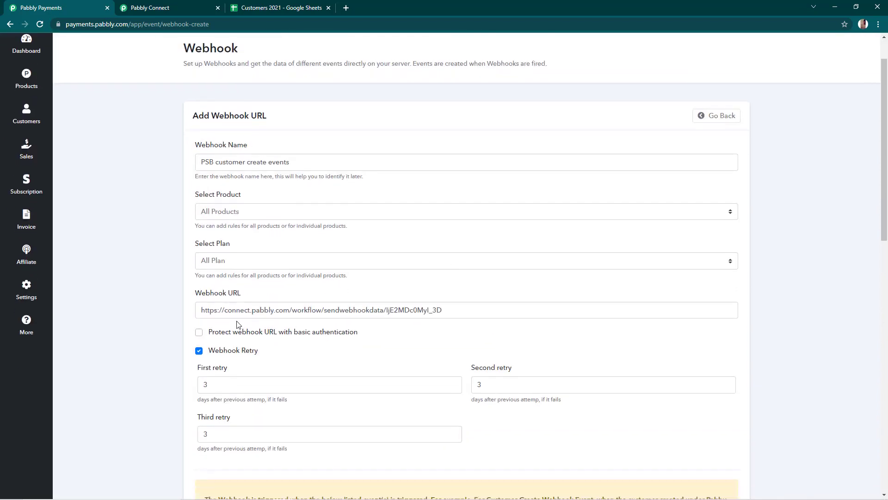
# Keep basic authentication off and turn Webhook Retry off.
pyautogui.click(199, 333)
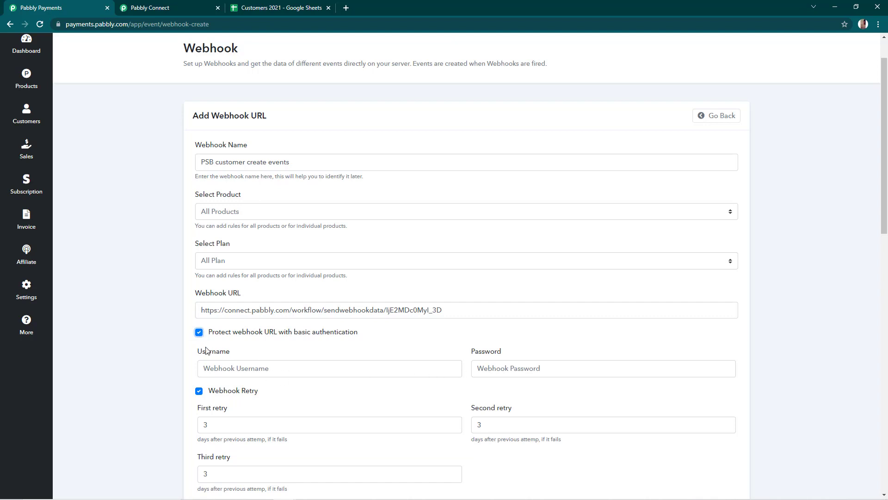
pyautogui.click(199, 332)
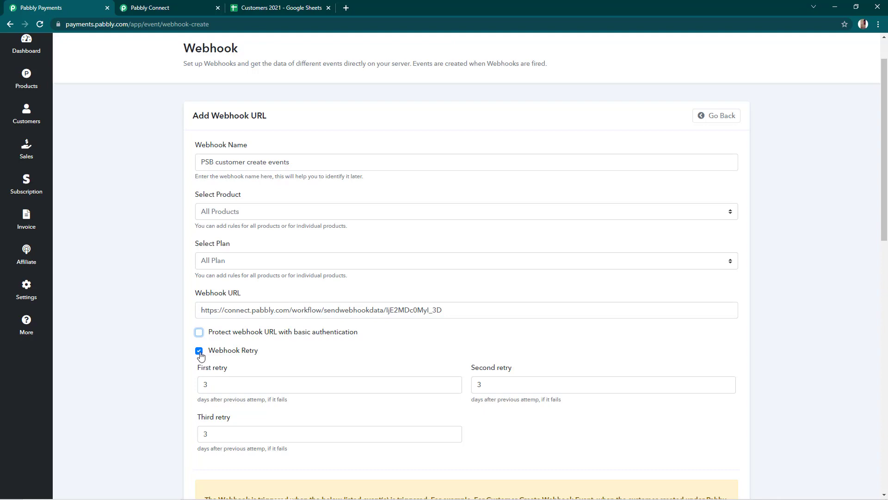
pyautogui.click(198, 350)
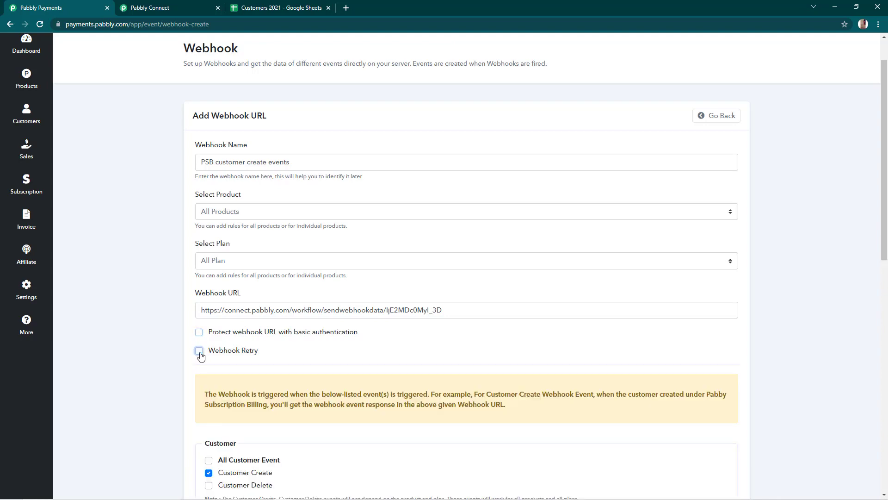
pyautogui.scroll(-3, 249, 342)
pyautogui.scroll(-3, 313, 307)
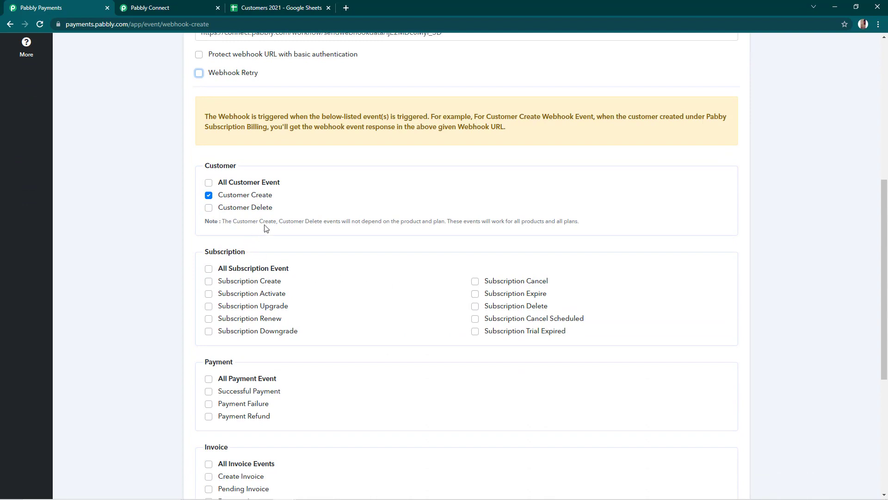
pyautogui.moveTo(230, 195)
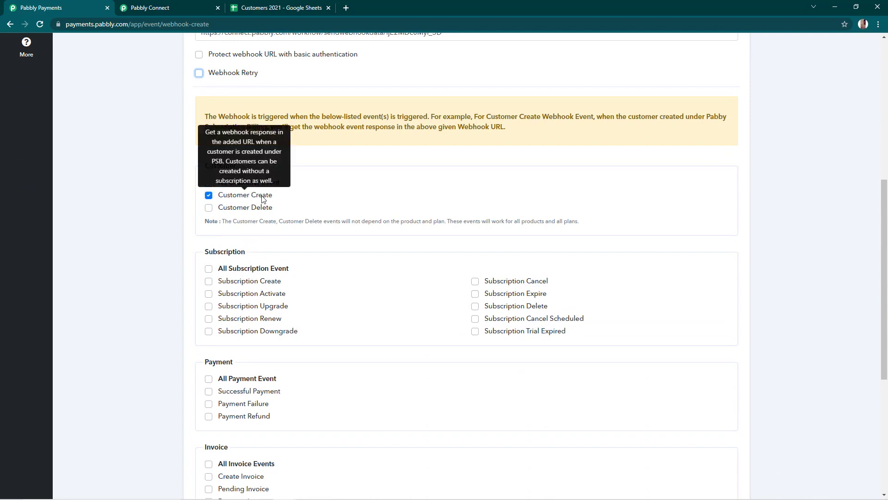
pyautogui.scroll(-2, 274, 222)
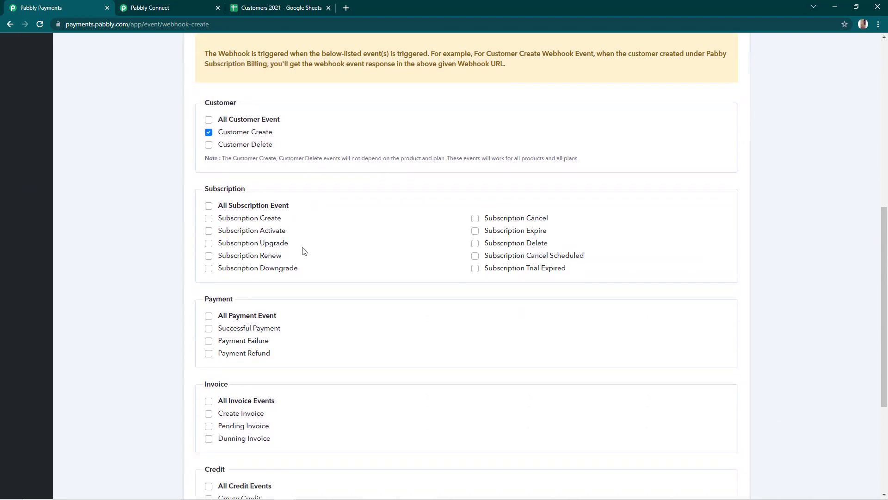
pyautogui.scroll(-5, 304, 251)
# Save the webhook and set the Connect trigger to capture the webhook response.
pyautogui.click(217, 431)
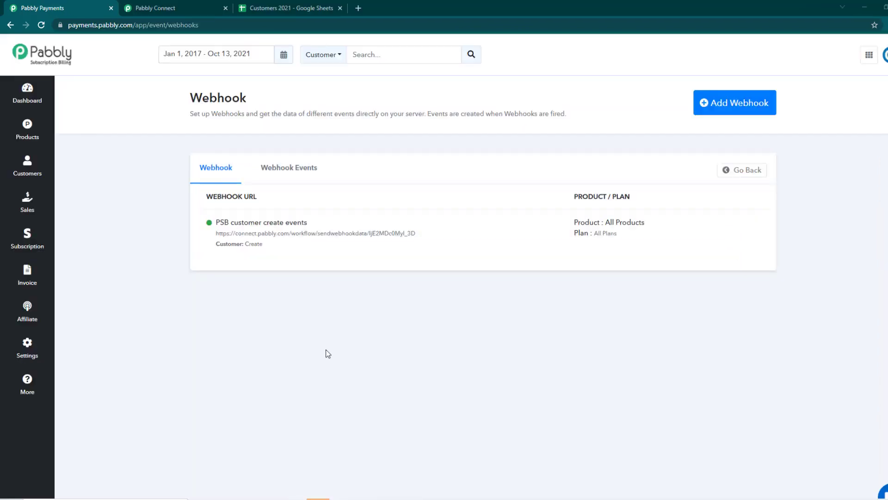
pyautogui.click(185, 8)
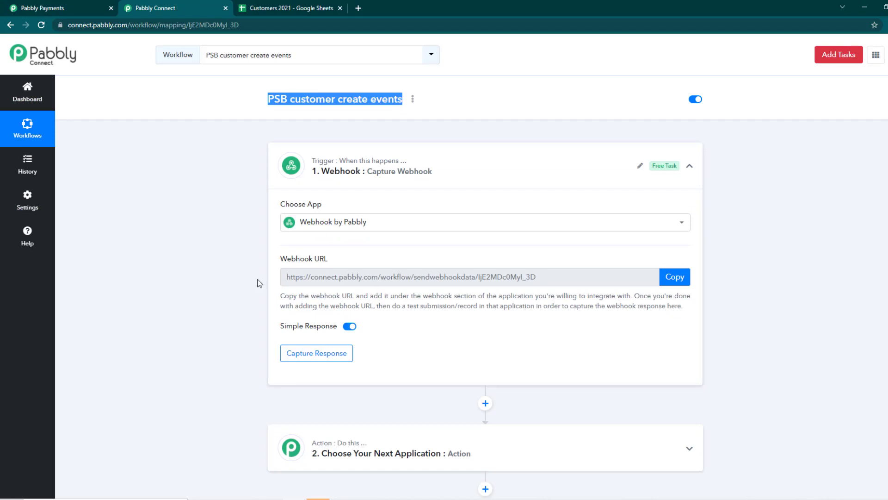
pyautogui.click(271, 281)
pyautogui.scroll(-1, 277, 282)
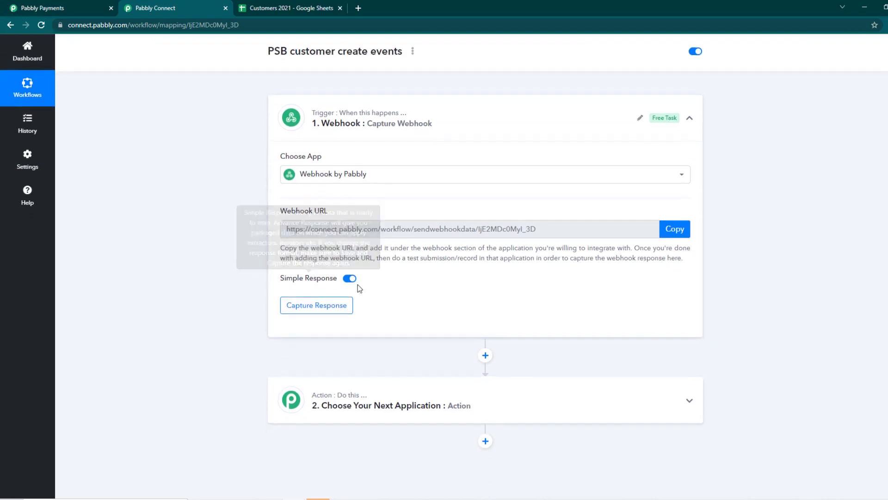
pyautogui.click(338, 308)
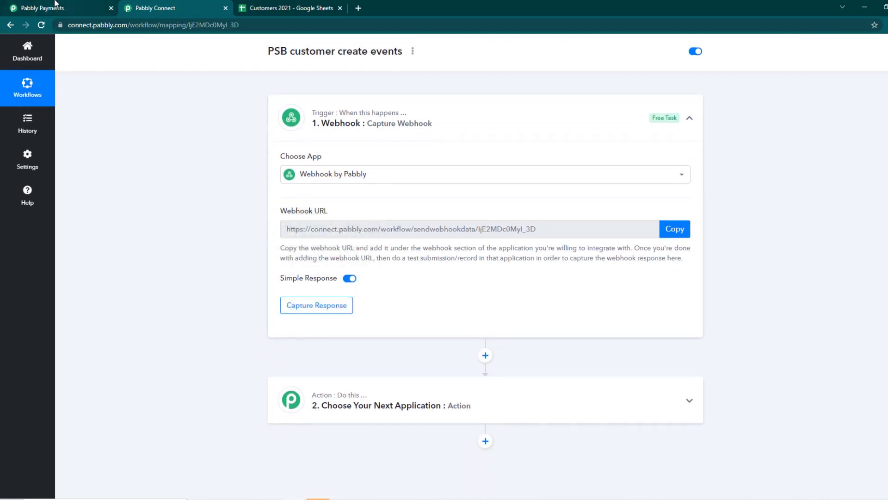
# Choose Google Sheets as the action app, then bring up the Customers 2021 sheet.
pyautogui.click(414, 388)
pyautogui.scroll(-3, 372, 303)
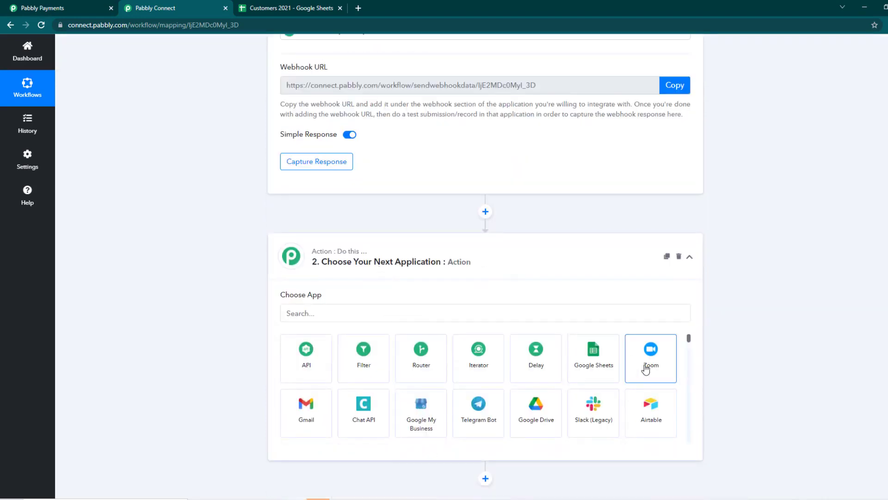
pyautogui.click(598, 354)
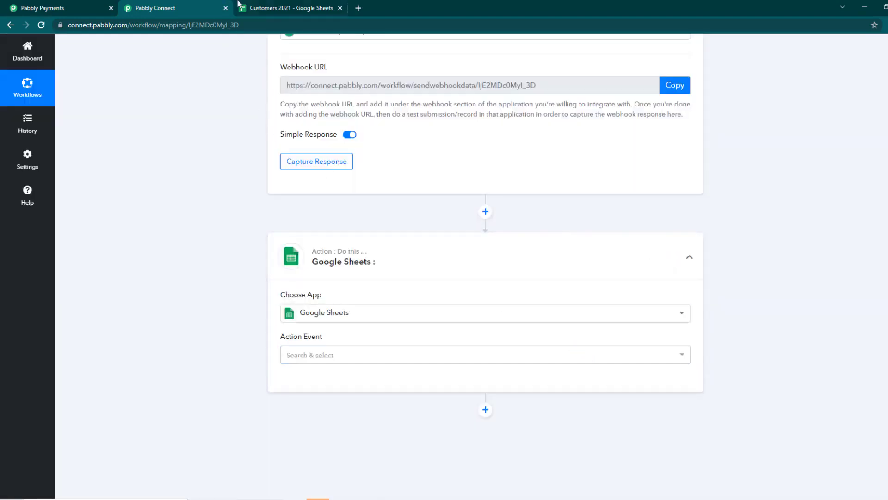
pyautogui.click(293, 6)
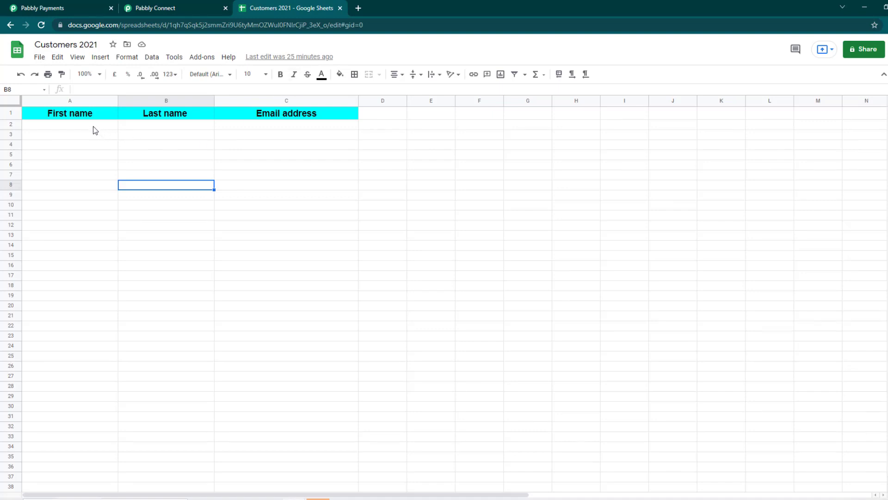
# Check the empty First name, Last name and Email address columns from cell A2, then return to Connect.
pyautogui.click(95, 128)
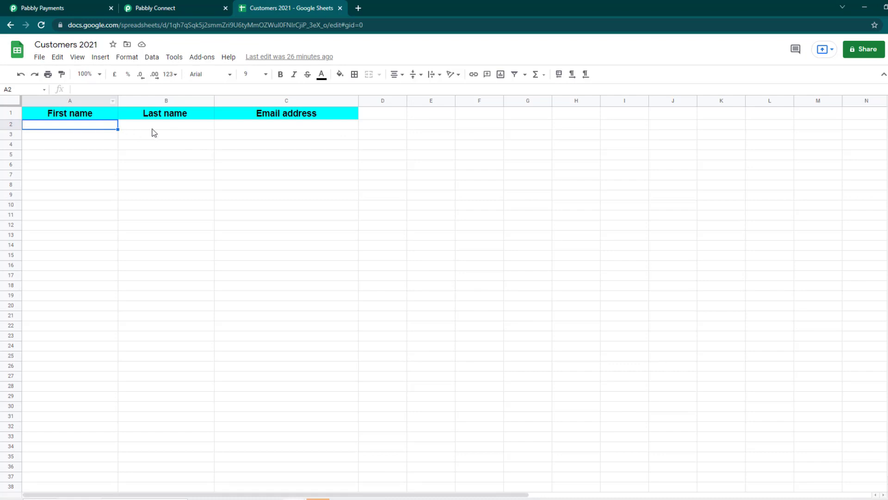
pyautogui.click(153, 4)
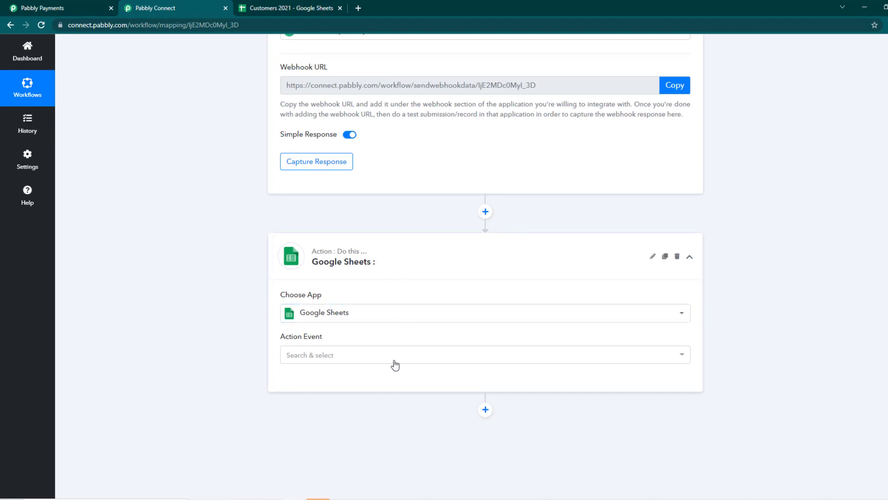
# Set the Google Sheets action to Add New Row using the existing saved connection.
pyautogui.click(574, 358)
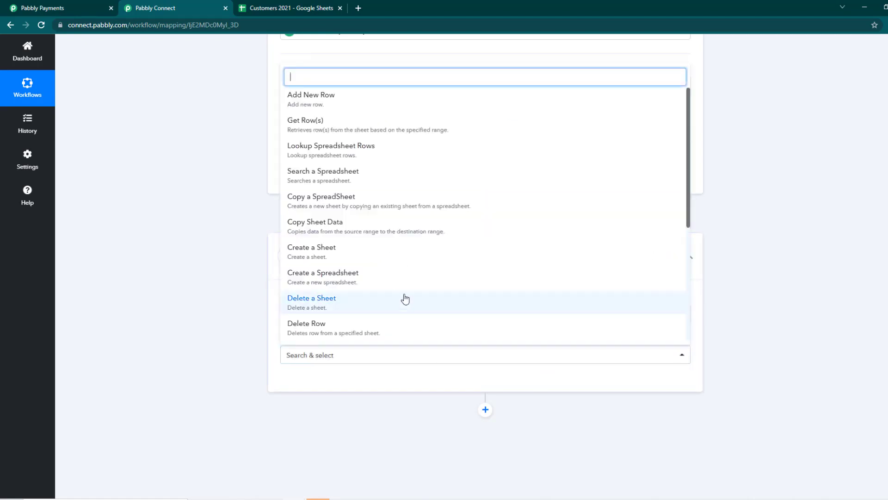
pyautogui.click(391, 103)
pyautogui.click(316, 379)
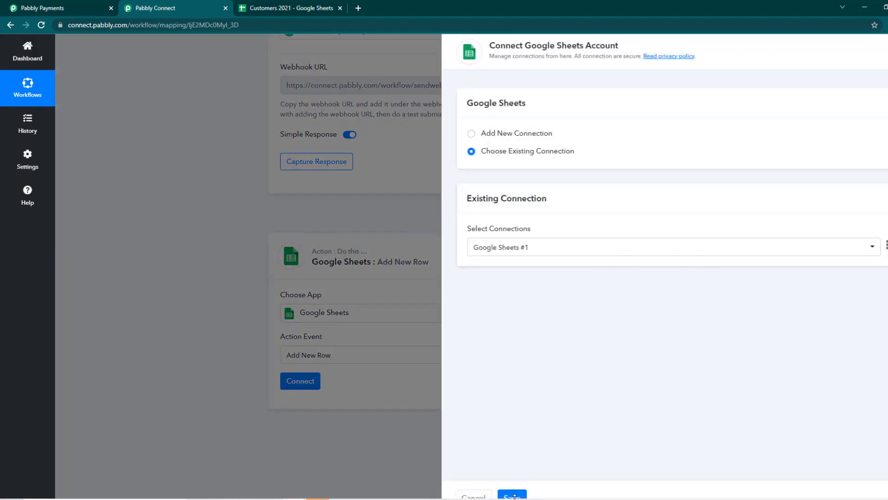
pyautogui.click(514, 496)
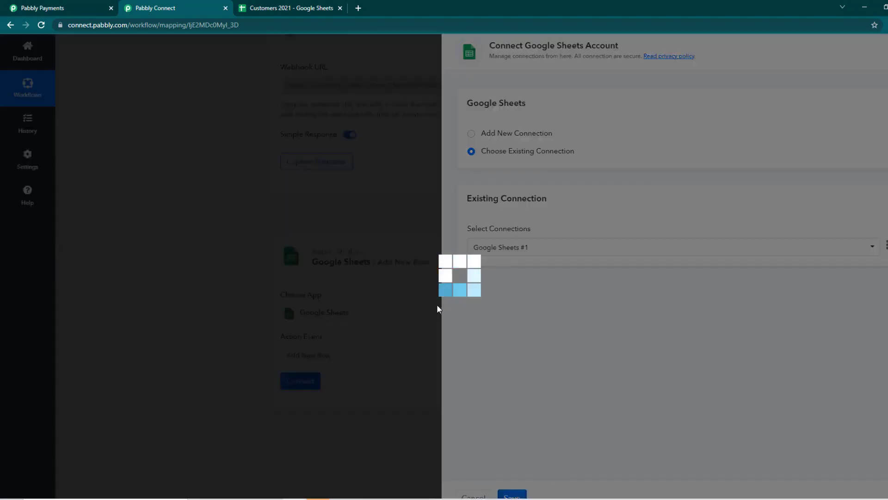
# Review the Customers 2021 Sheet1 row fields, then set the trigger awaiting a webhook response.
pyautogui.scroll(-3, 426, 304)
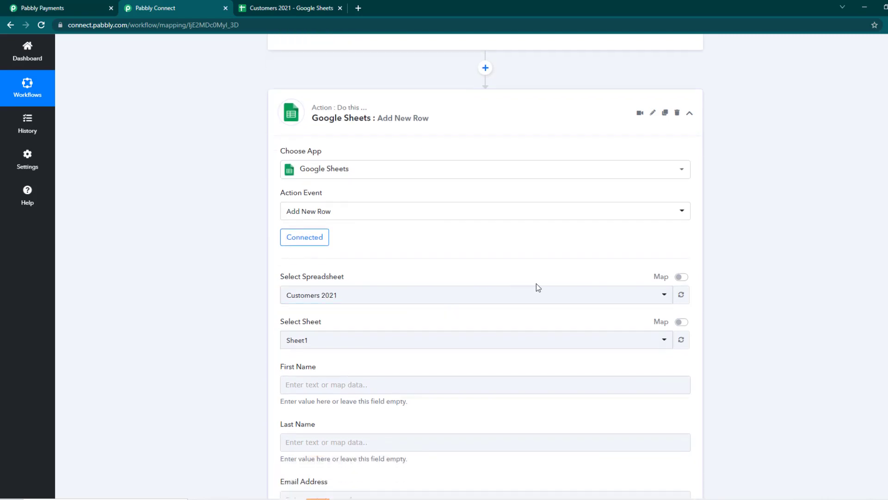
pyautogui.scroll(-1, 390, 351)
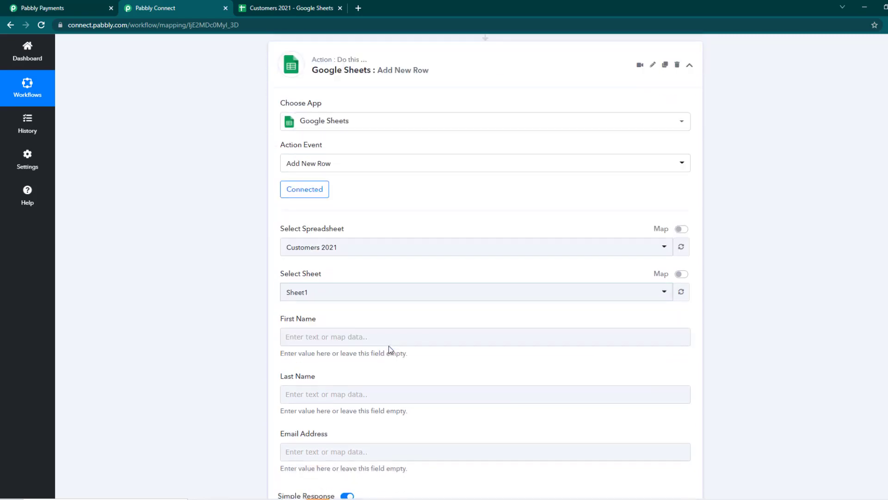
pyautogui.click(364, 336)
pyautogui.scroll(4, 391, 379)
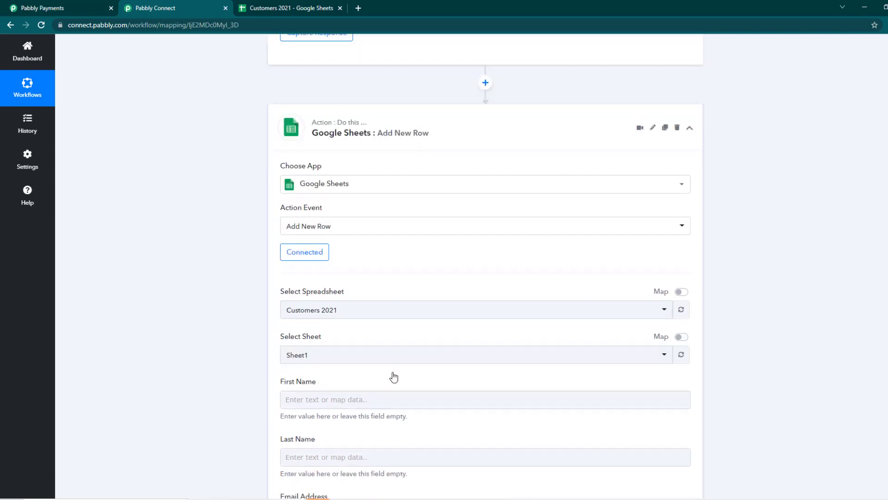
pyautogui.scroll(1, 451, 418)
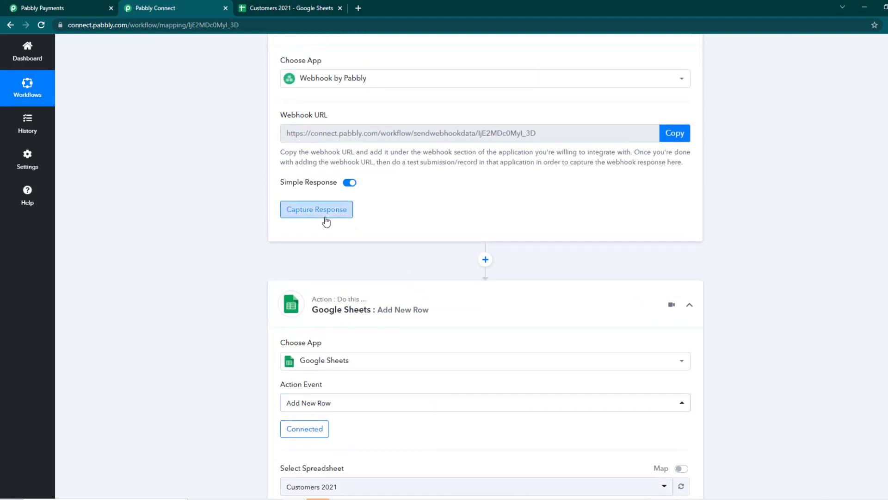
pyautogui.click(331, 214)
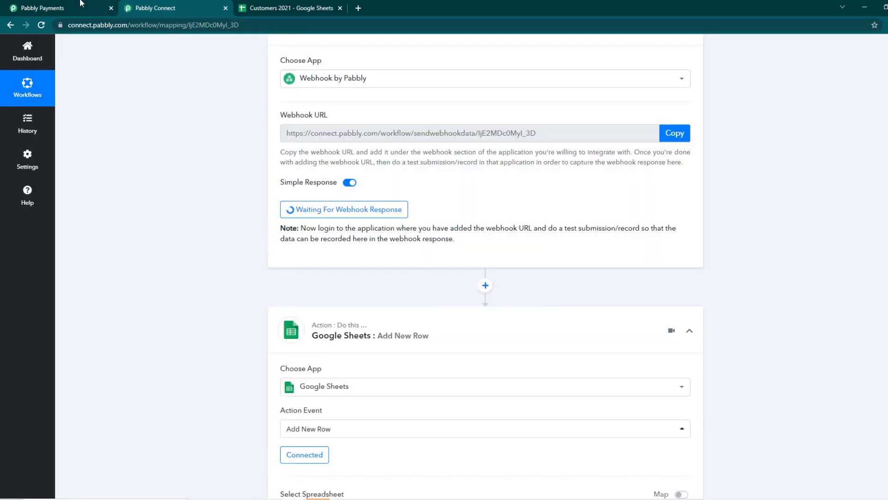
# Fill in a new customer's first name, last name and edited email address in Subscription Billing.
pyautogui.click(61, 5)
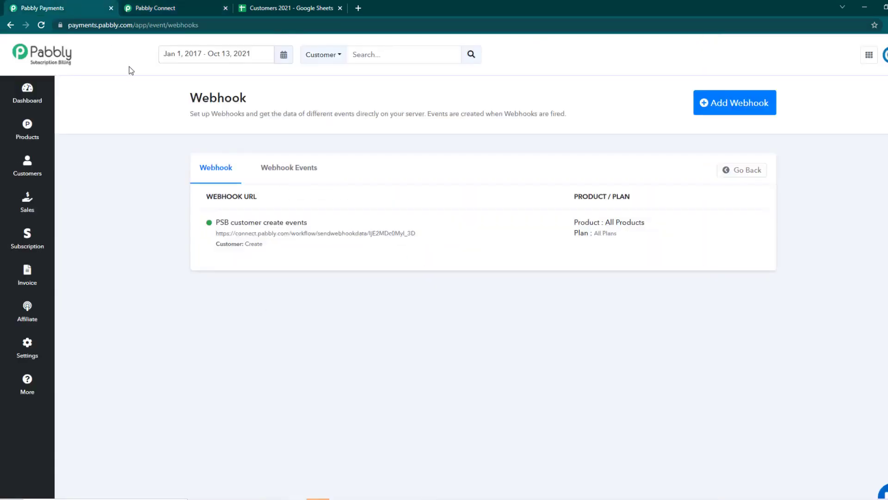
pyautogui.click(37, 155)
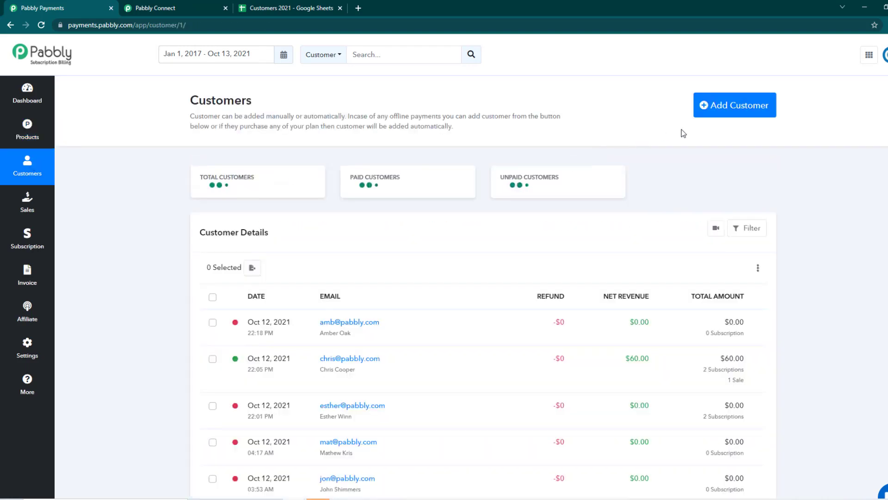
pyautogui.click(729, 106)
pyautogui.click(320, 240)
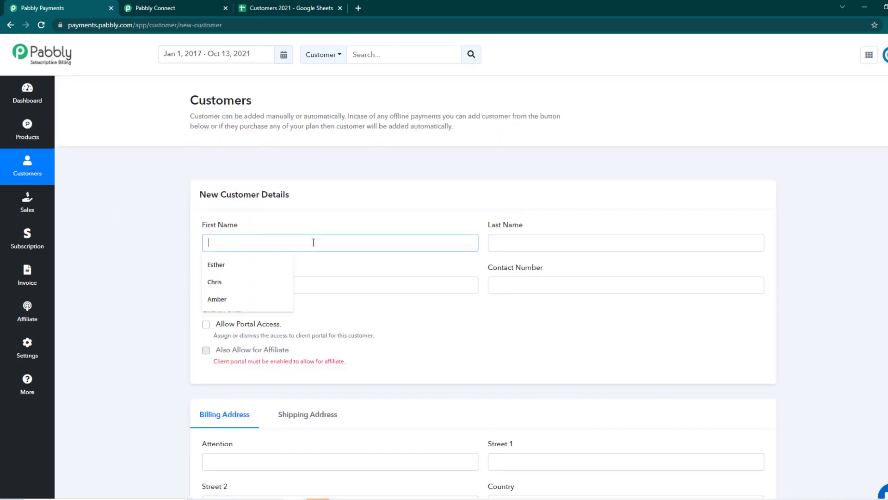
pyautogui.click(265, 282)
pyautogui.click(509, 242)
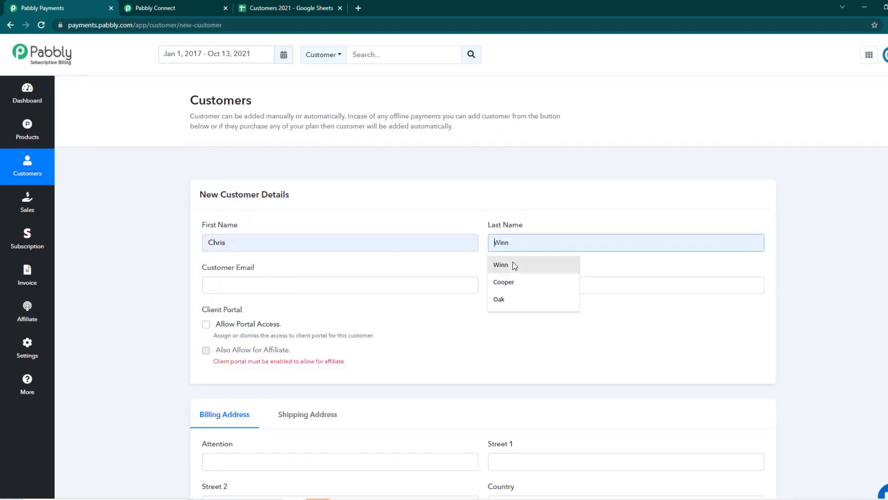
pyautogui.click(512, 262)
pyautogui.click(400, 284)
pyautogui.click(293, 312)
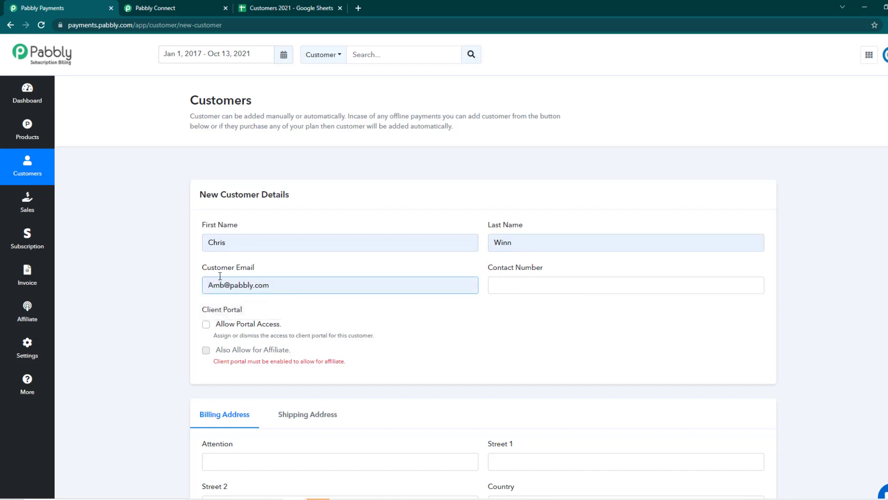
pyautogui.press('BackSpace')
pyautogui.press('BackSpace')
pyautogui.press('BackSpace')
pyautogui.press('BackSpace')
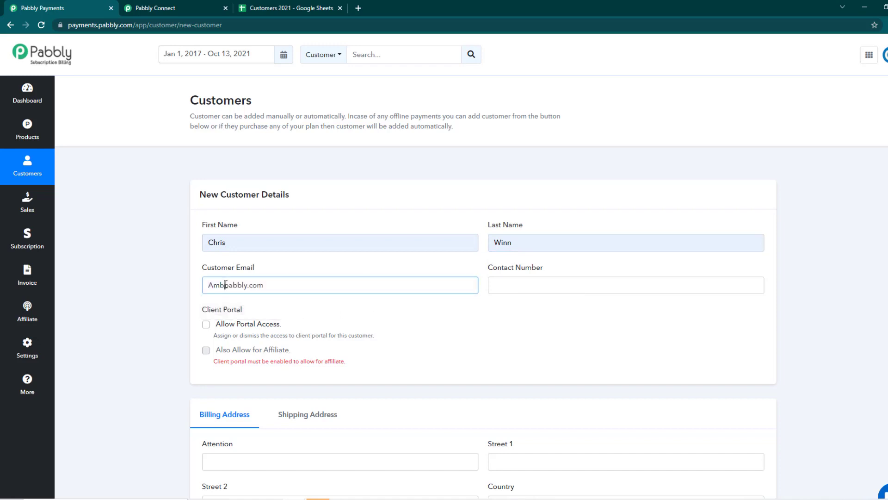
pyautogui.write('Kris@')
# Create the customer and view the captured customer_create response in Pabbly Connect.
pyautogui.scroll(-4, 356, 316)
pyautogui.click(226, 435)
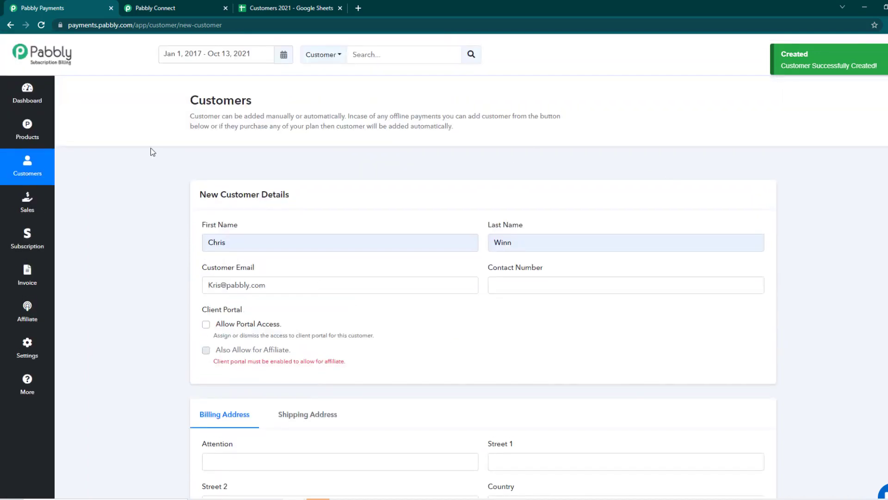
pyautogui.click(171, 6)
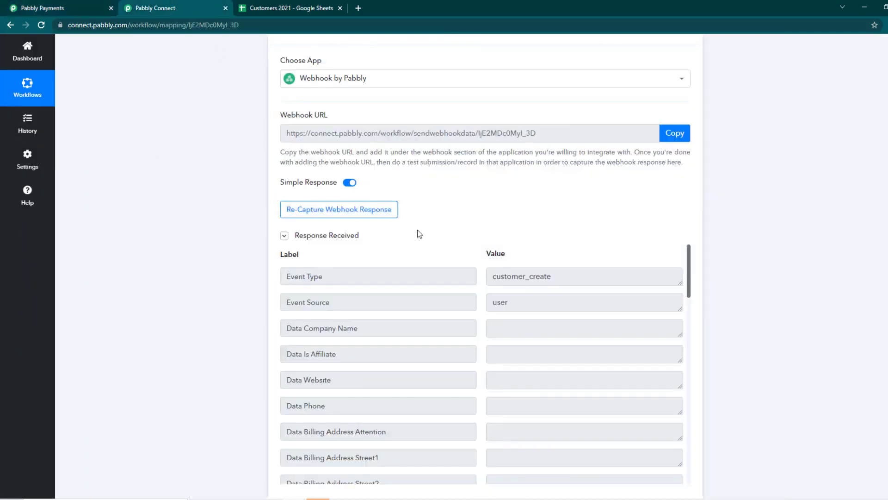
pyautogui.scroll(-2, 452, 253)
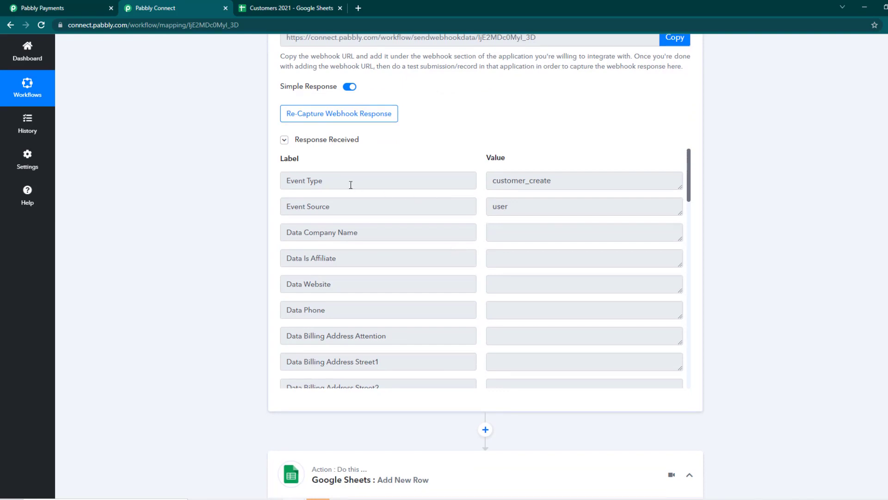
pyautogui.moveTo(350, 185); pyautogui.dragTo(286, 178)
pyautogui.moveTo(559, 185); pyautogui.dragTo(492, 186)
pyautogui.scroll(-10, 407, 234)
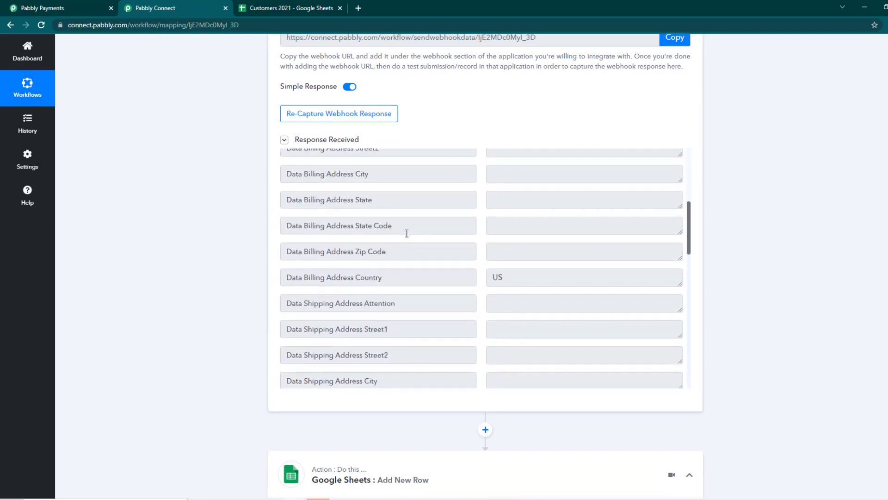
pyautogui.scroll(-5, 408, 240)
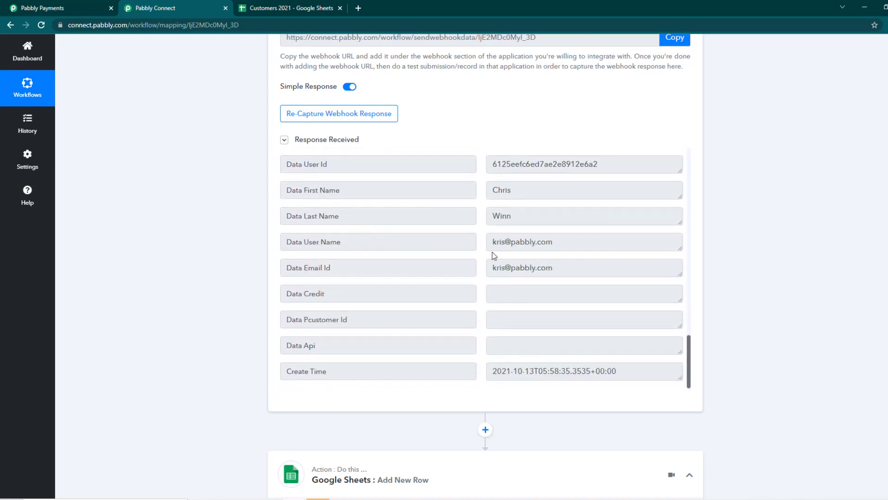
pyautogui.scroll(-10, 229, 270)
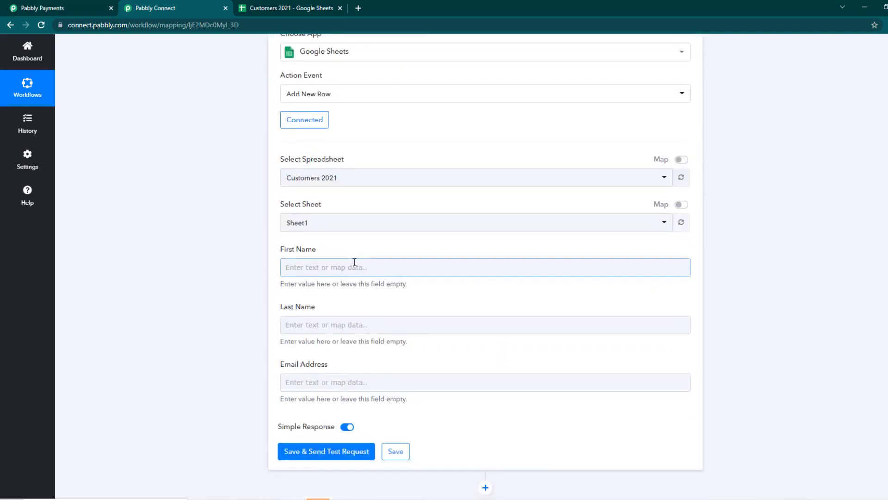
pyautogui.click(355, 267)
pyautogui.scroll(5, 411, 275)
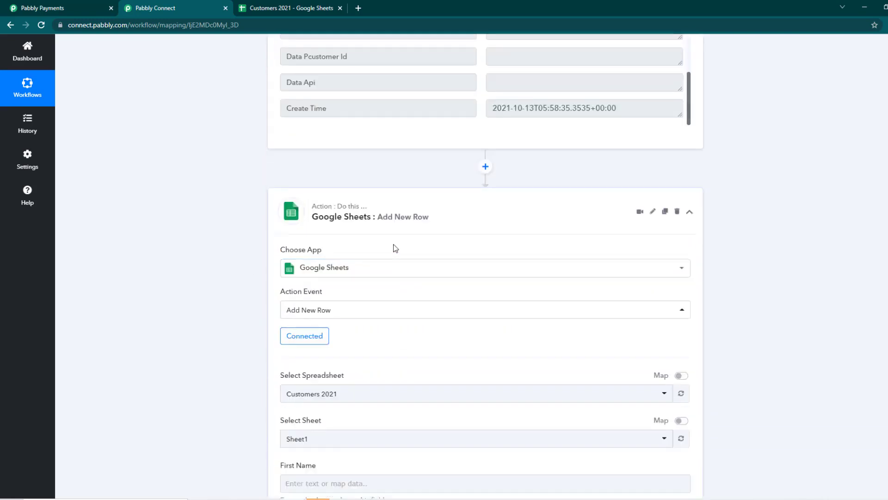
pyautogui.scroll(-3, 393, 248)
pyautogui.scroll(4, 392, 197)
pyautogui.scroll(-3, 392, 254)
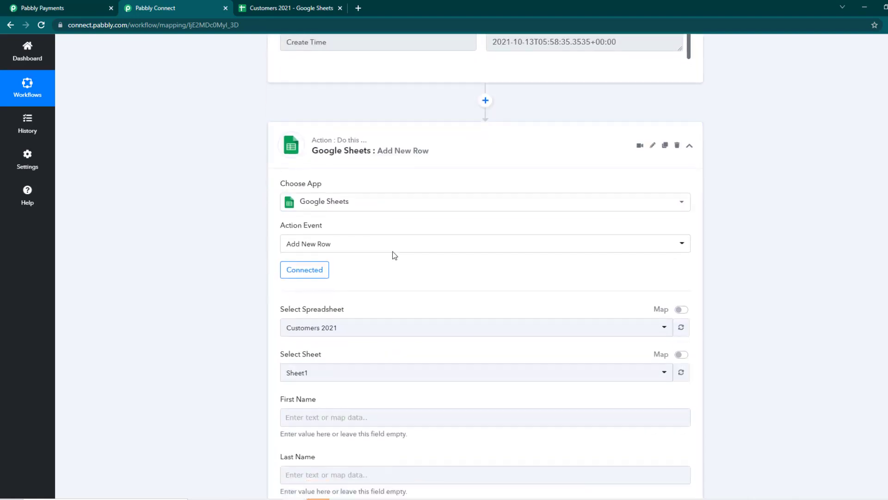
pyautogui.scroll(6, 407, 283)
pyautogui.scroll(3, 393, 275)
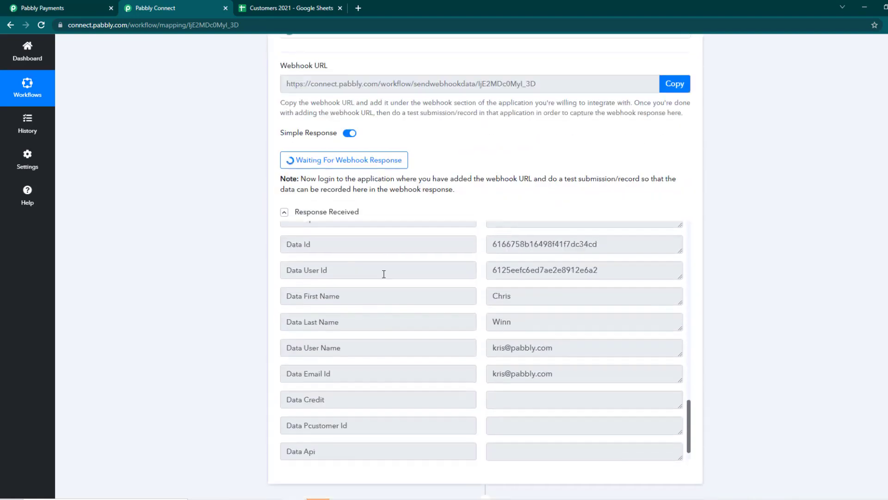
pyautogui.scroll(-10, 382, 281)
# Map the row's First Name to the webhook's Data First Name.
pyautogui.scroll(-3, 388, 284)
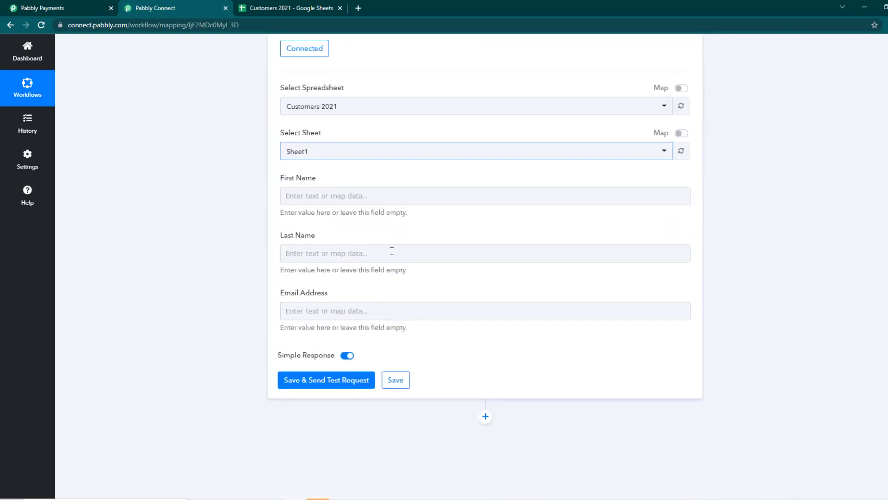
pyautogui.click(380, 195)
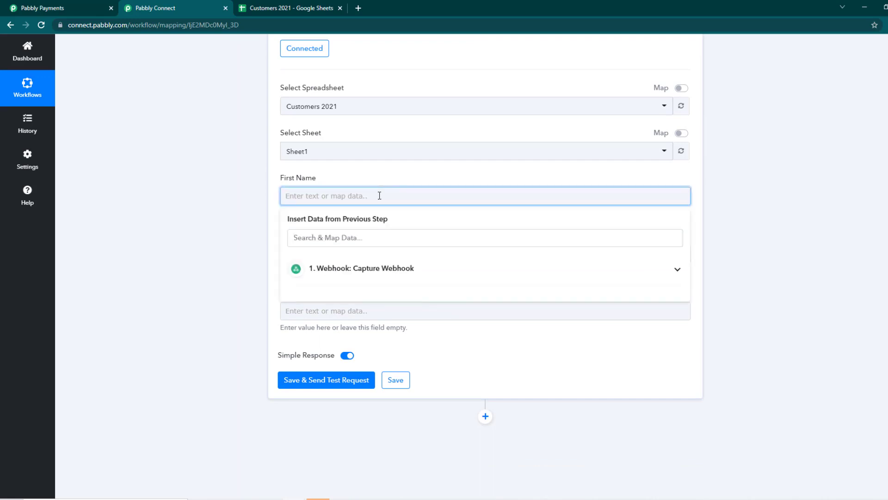
pyautogui.click(292, 8)
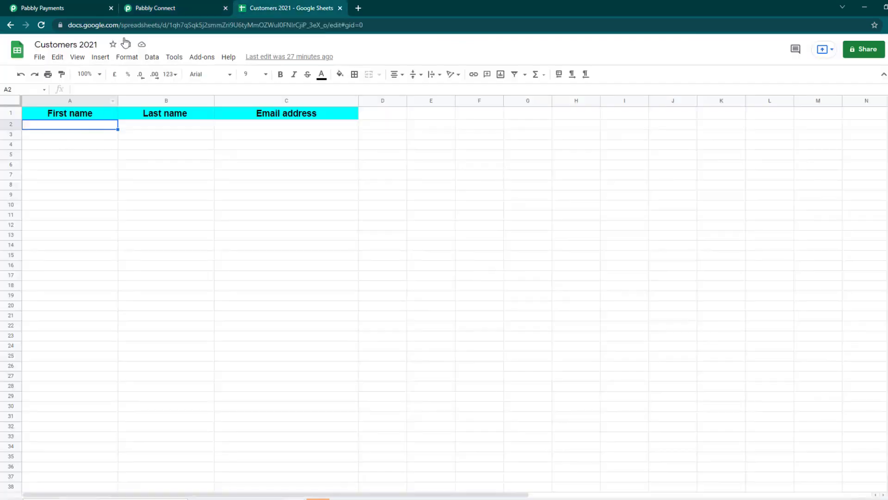
pyautogui.click(150, 5)
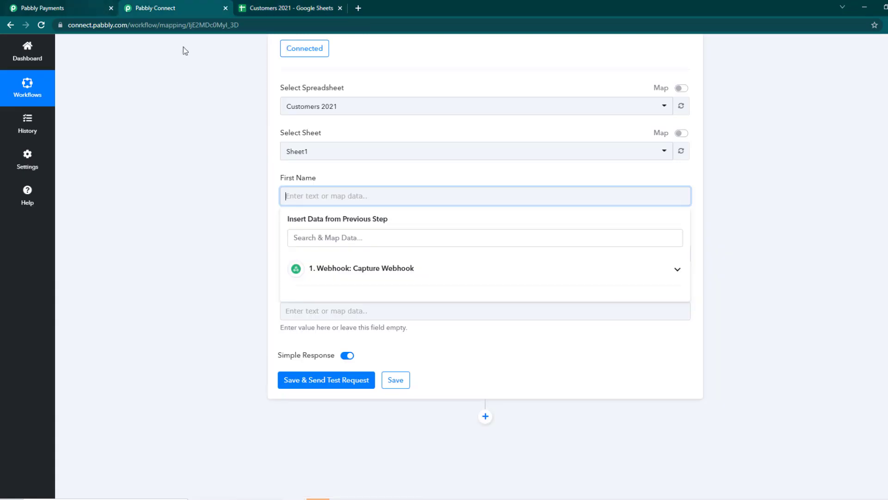
pyautogui.click(355, 269)
pyautogui.scroll(-10, 355, 268)
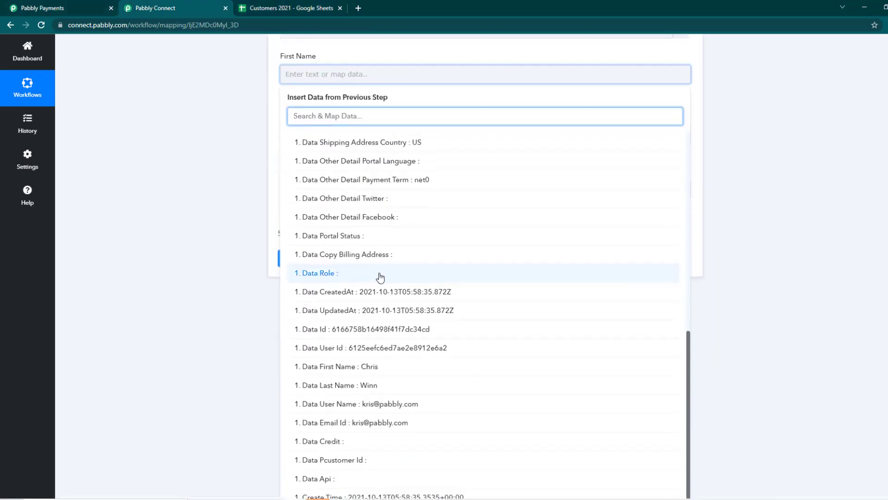
pyautogui.click(378, 367)
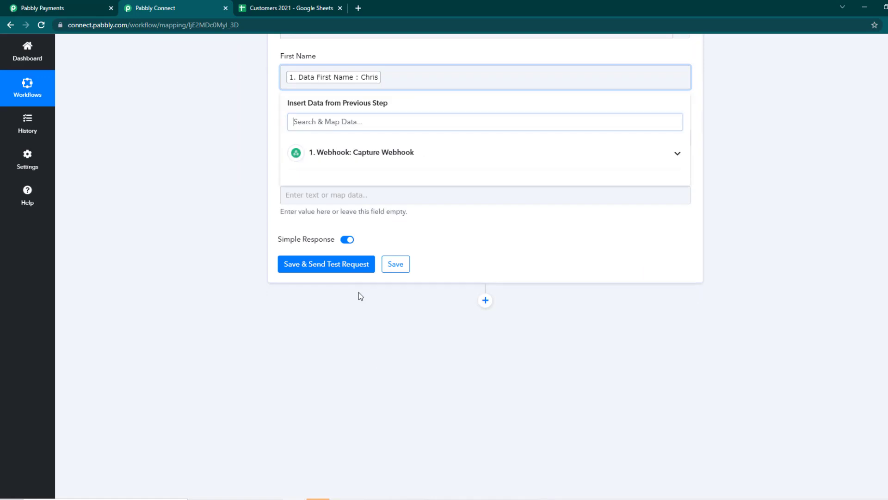
pyautogui.click(234, 198)
# Map Last Name to the webhook's Data Last Name.
pyautogui.click(301, 137)
pyautogui.click(315, 208)
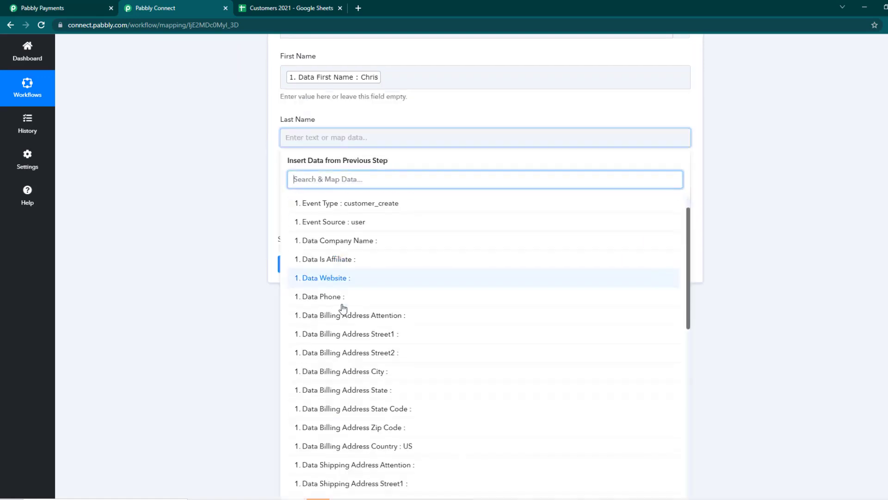
pyautogui.scroll(-10, 342, 319)
pyautogui.click(359, 385)
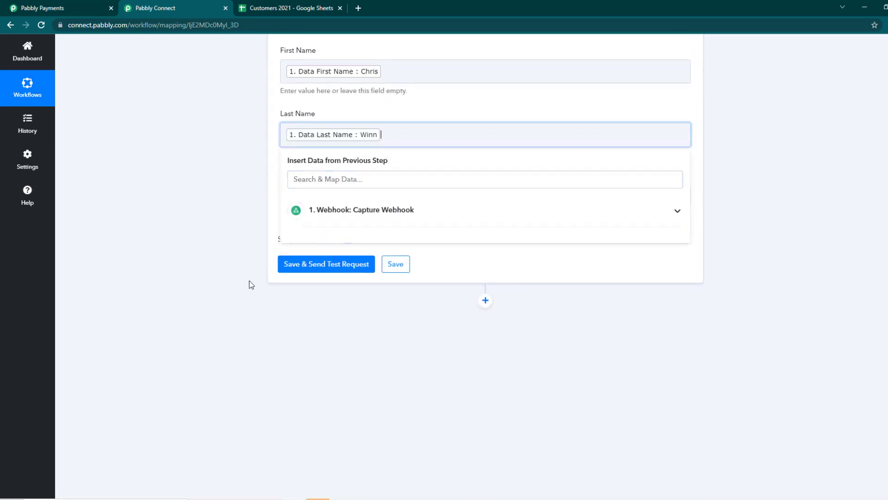
pyautogui.click(248, 284)
# Map Email Address to Data User Name and send a test request.
pyautogui.click(329, 194)
pyautogui.click(354, 270)
pyautogui.scroll(-10, 359, 323)
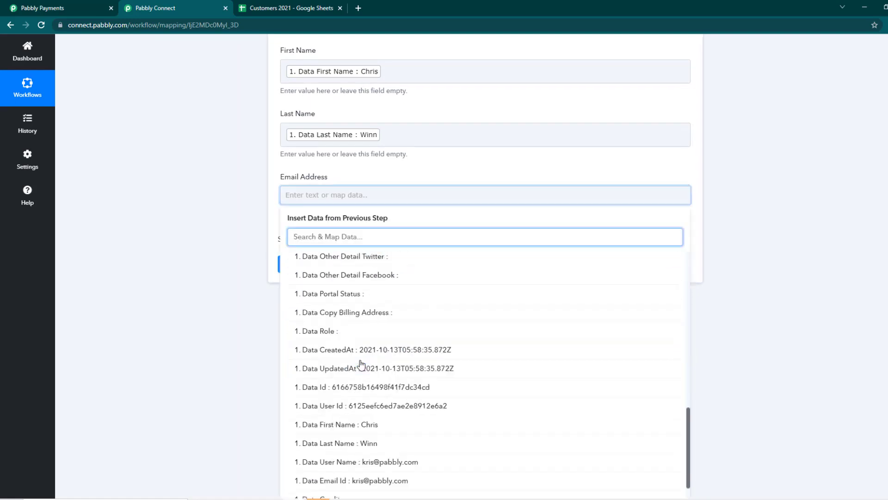
pyautogui.click(368, 405)
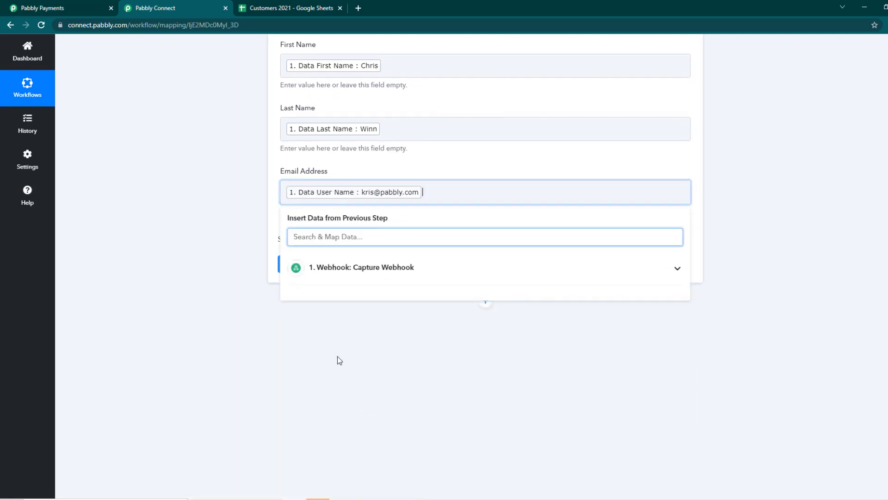
pyautogui.click(268, 351)
pyautogui.click(327, 268)
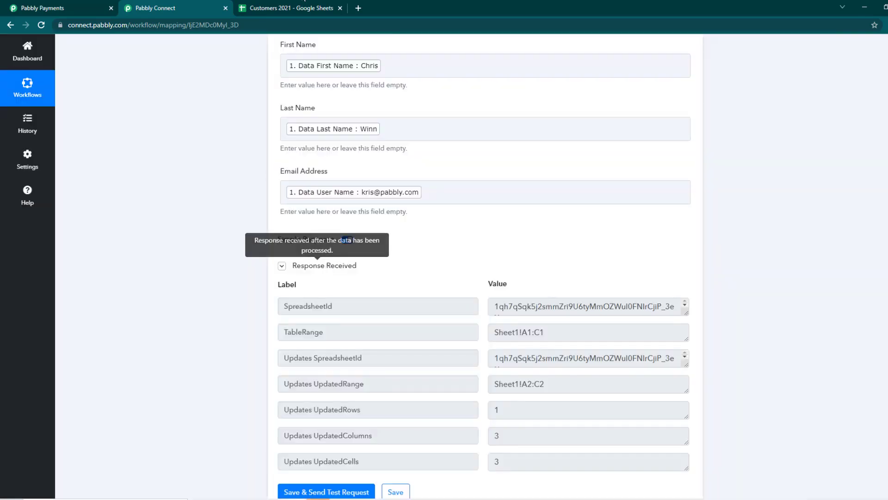
# Format row 2 of Customers 2021 with no italics, white fill and font size 10.
pyautogui.click(296, 4)
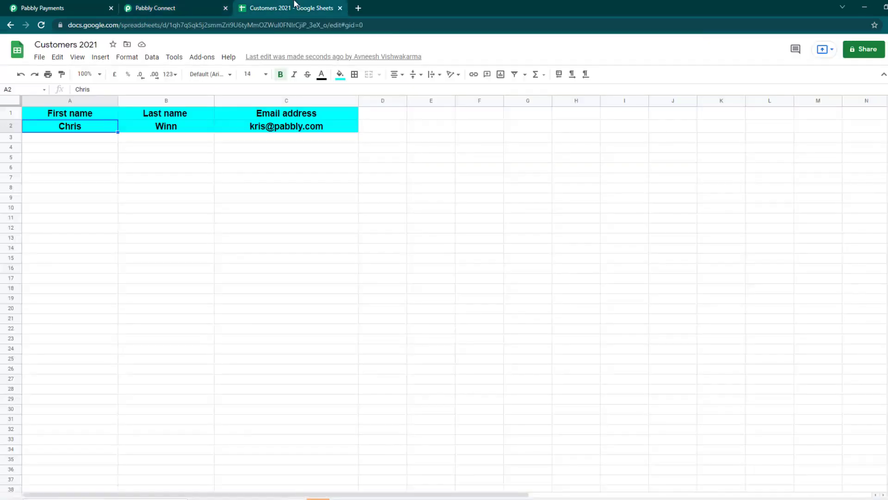
pyautogui.moveTo(364, 127); pyautogui.dragTo(55, 125)
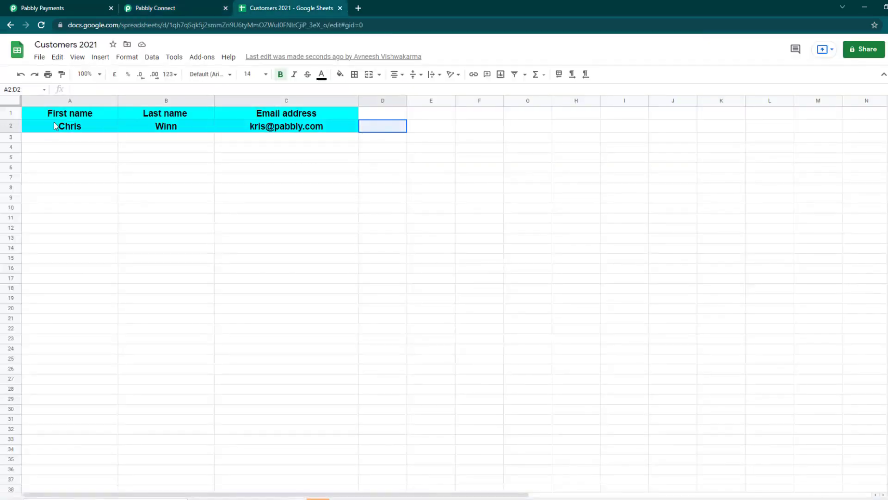
pyautogui.click(292, 75)
pyautogui.click(291, 76)
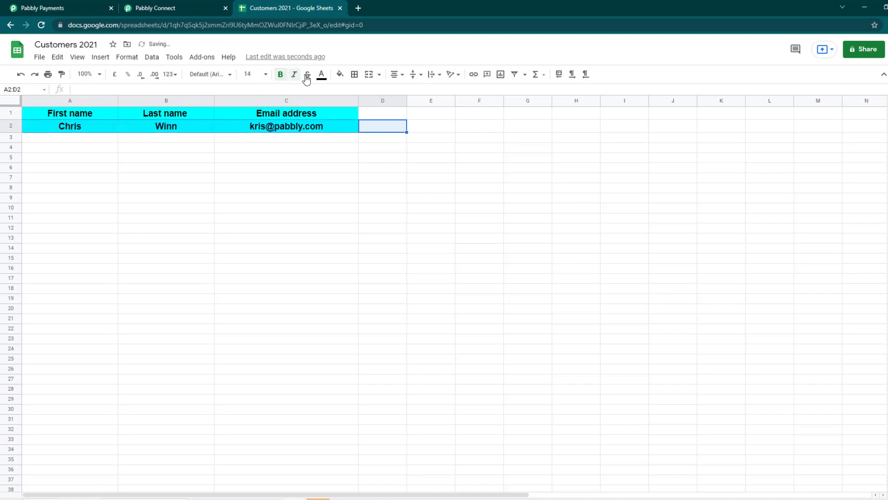
pyautogui.click(340, 74)
pyautogui.click(437, 110)
pyautogui.click(451, 148)
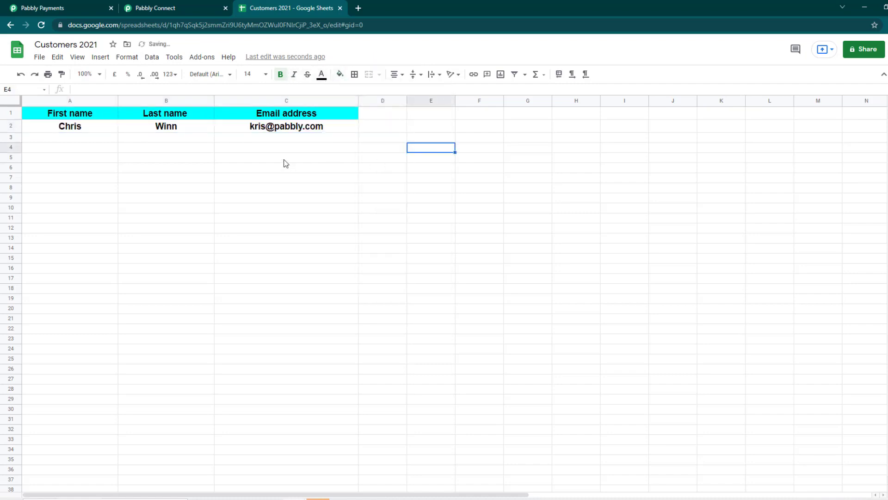
pyautogui.moveTo(39, 131); pyautogui.dragTo(310, 129)
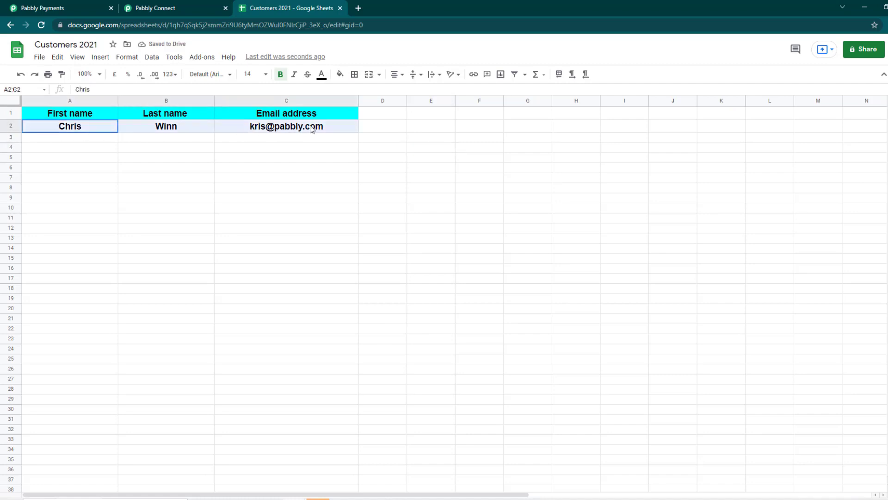
pyautogui.click(254, 74)
pyautogui.click(249, 152)
# Save the Pabbly Connect workflow and confirm with OK.
pyautogui.click(337, 162)
pyautogui.hotkey('ctrl', 'shift', 'Tab')
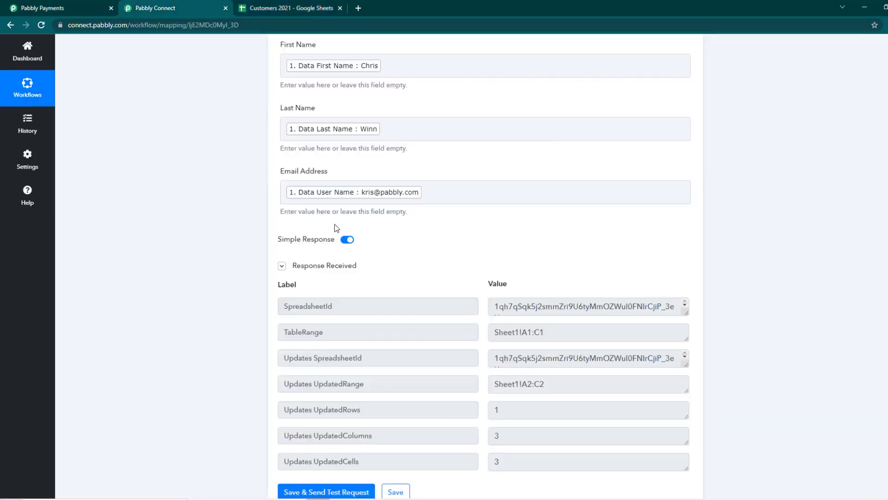
pyautogui.scroll(-5, 335, 224)
pyautogui.click(401, 263)
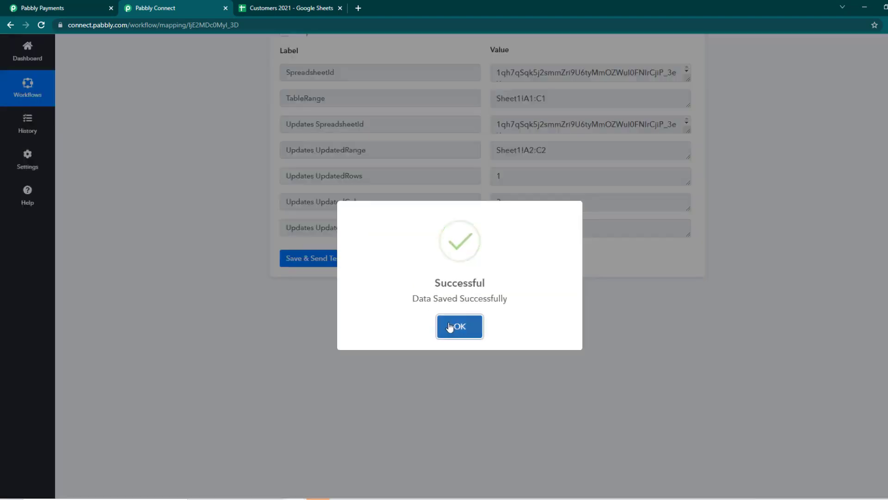
pyautogui.click(452, 327)
pyautogui.scroll(8, 414, 327)
# Open the Add Customer form from the Pabbly Subscription Billing Customers list.
pyautogui.hotkey('ctrl', 'shift', 'Tab')
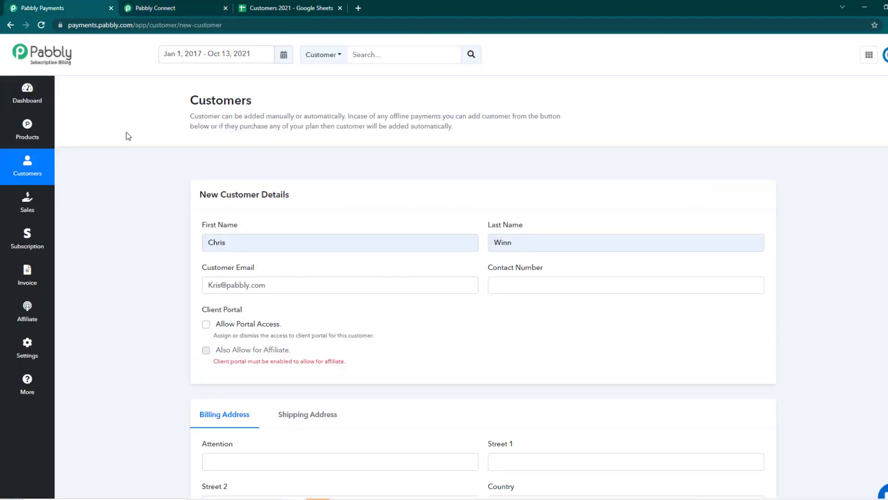
pyautogui.scroll(-5, 185, 357)
pyautogui.scroll(5, 185, 357)
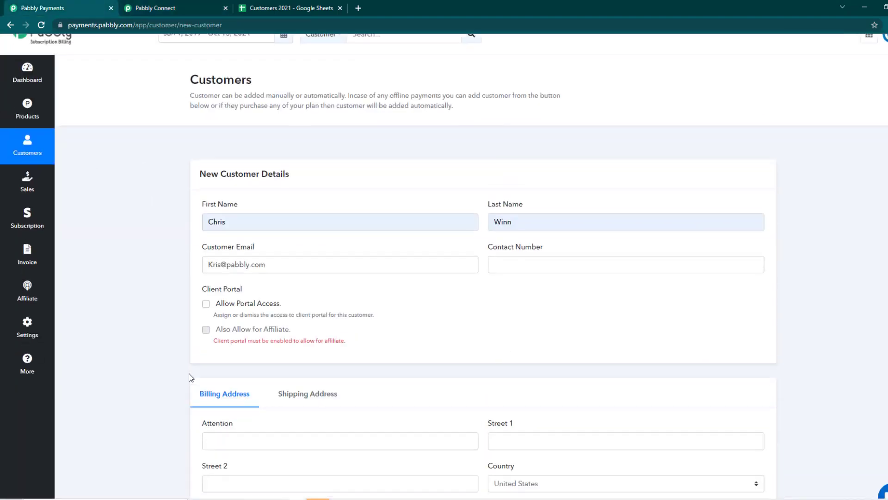
pyautogui.scroll(-2, 167, 355)
pyautogui.scroll(2, 166, 355)
pyautogui.click(19, 175)
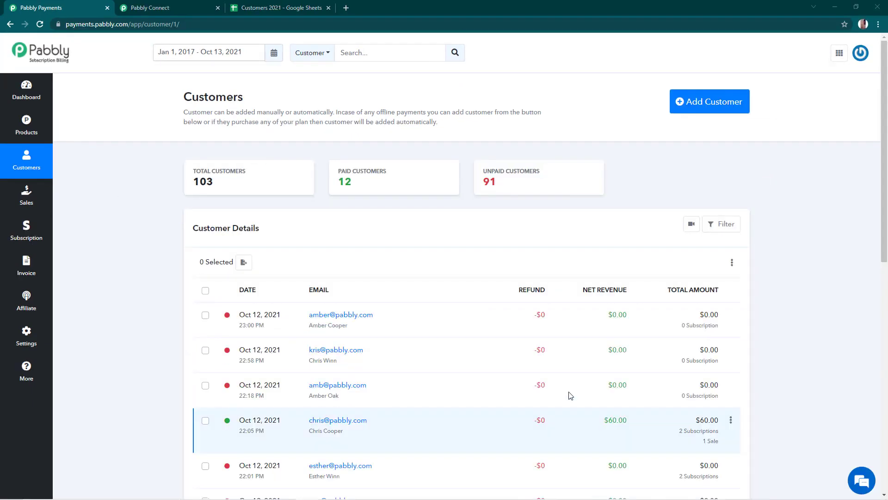
pyautogui.click(695, 103)
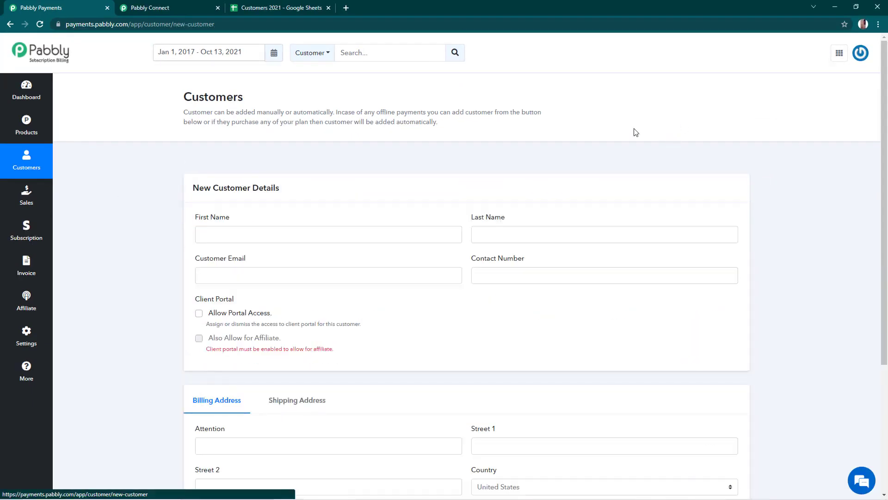
# Enter the customer's first name, last name and email, save, and return to Customers.
pyautogui.click(319, 237)
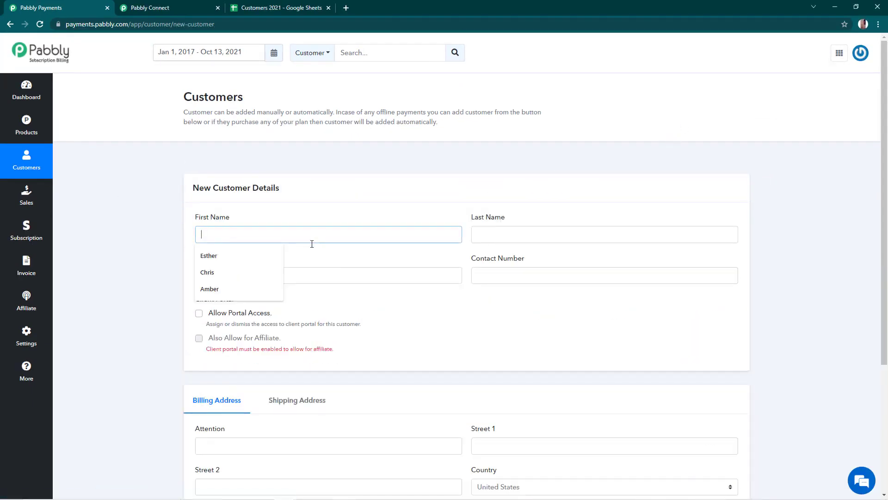
pyautogui.click(257, 261)
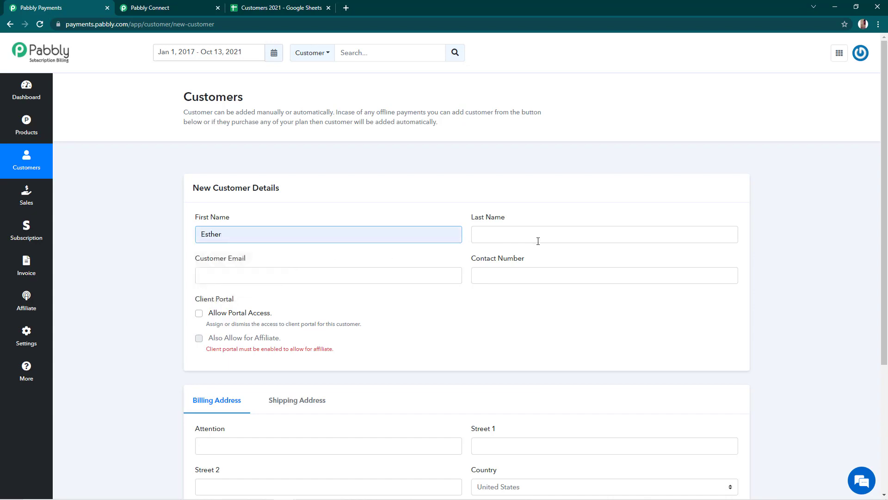
pyautogui.click(537, 236)
pyautogui.click(504, 291)
pyautogui.click(267, 279)
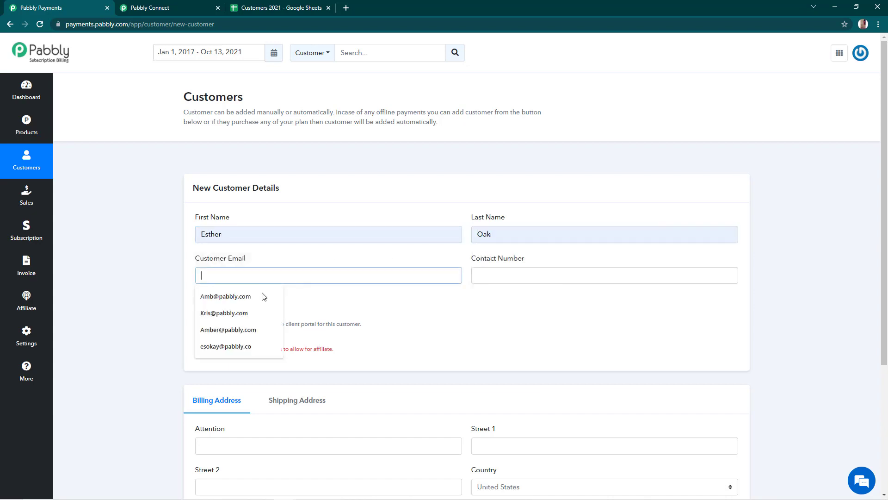
pyautogui.click(267, 344)
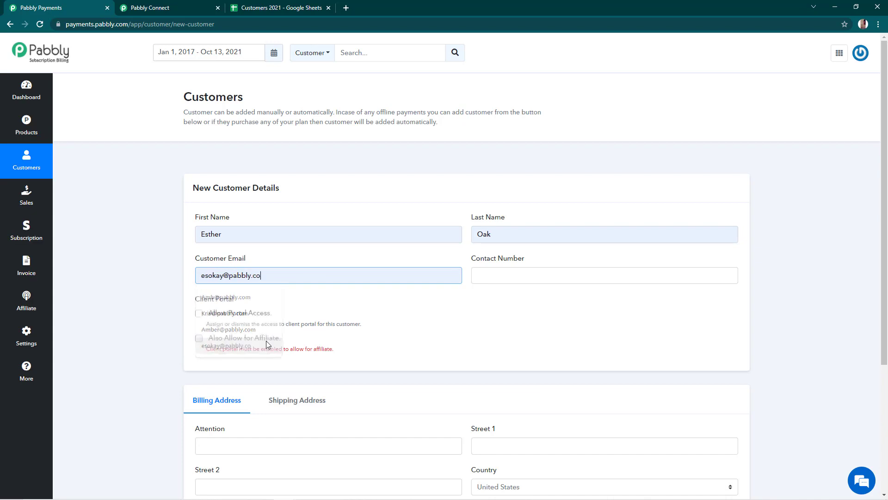
pyautogui.write('m')
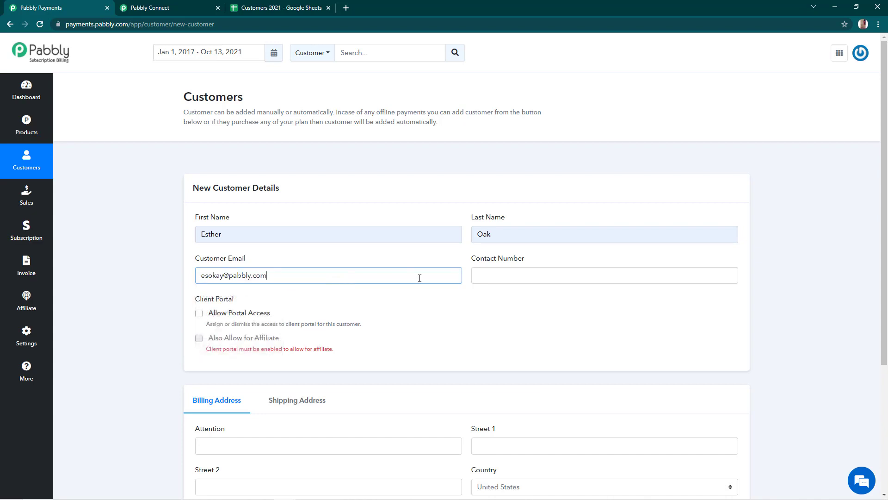
pyautogui.scroll(-4, 231, 351)
pyautogui.click(205, 423)
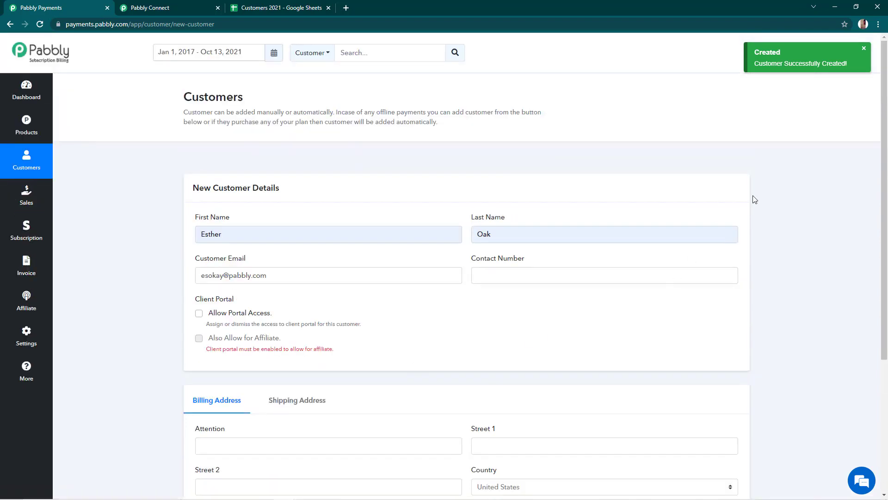
pyautogui.click(34, 161)
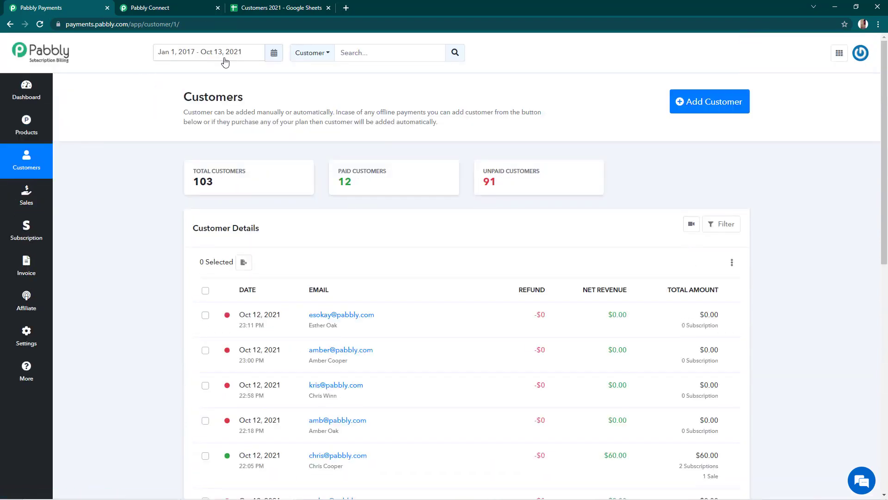
# Verify the second test customer's name and email in row 3 of Customers 2021, then return to billing.
pyautogui.click(249, 9)
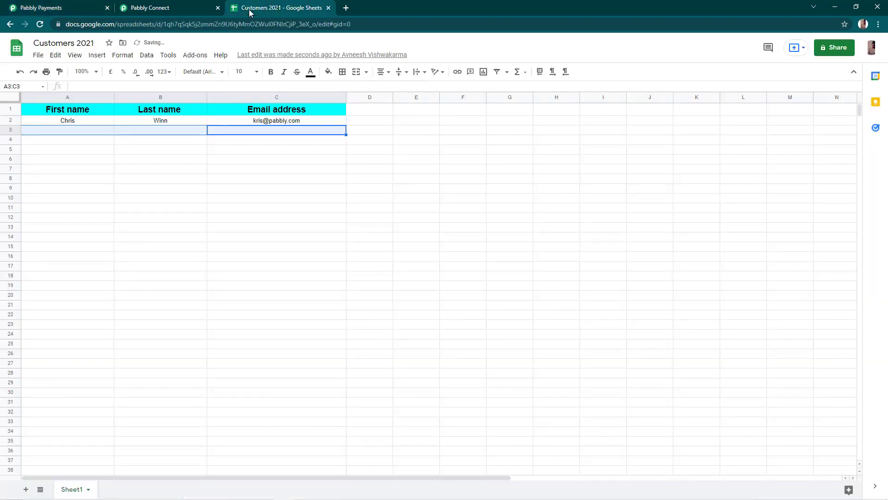
pyautogui.click(298, 143)
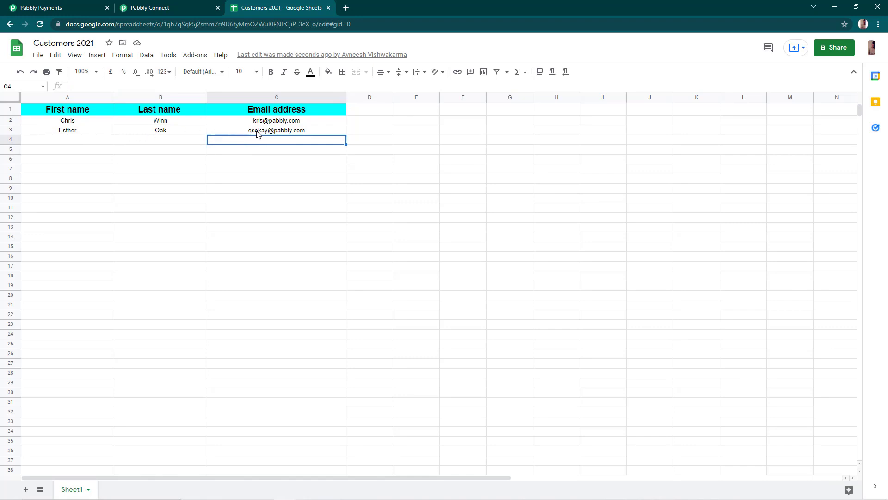
pyautogui.moveTo(282, 134)
pyautogui.click(427, 172)
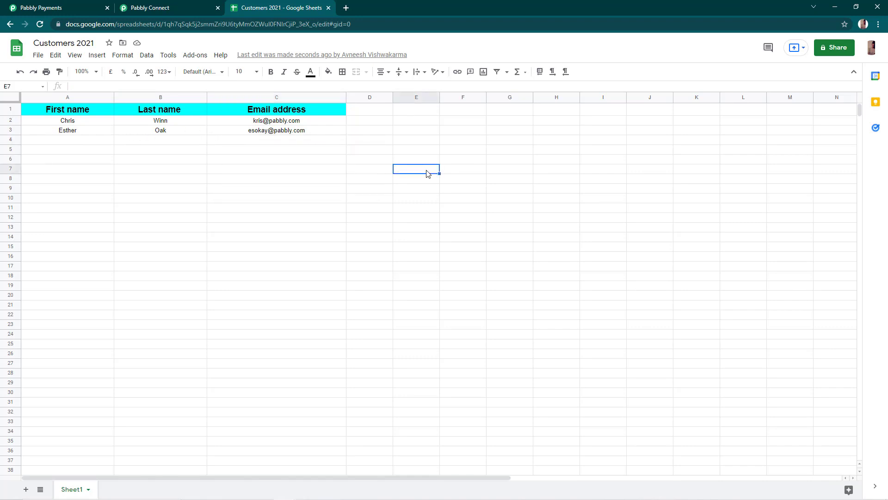
pyautogui.click(11, 5)
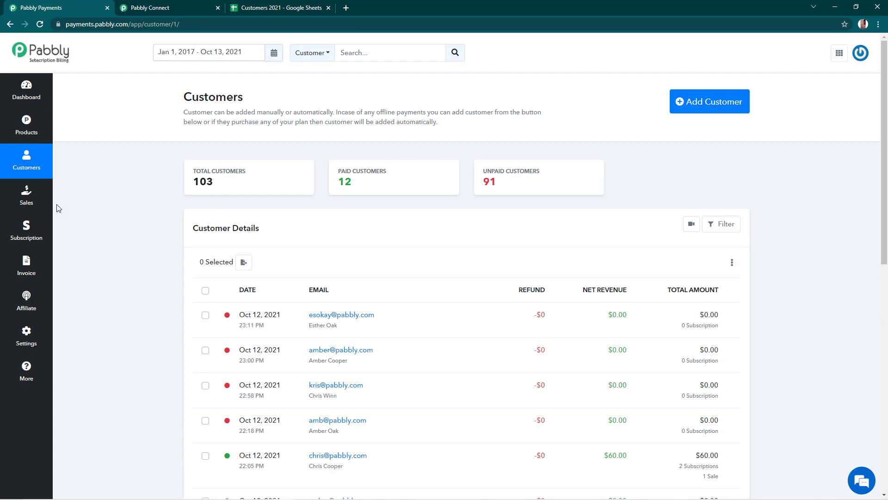
# Open the newest customer_create event under Settings > Webhooks > Webhook Events.
pyautogui.click(27, 336)
pyautogui.click(224, 313)
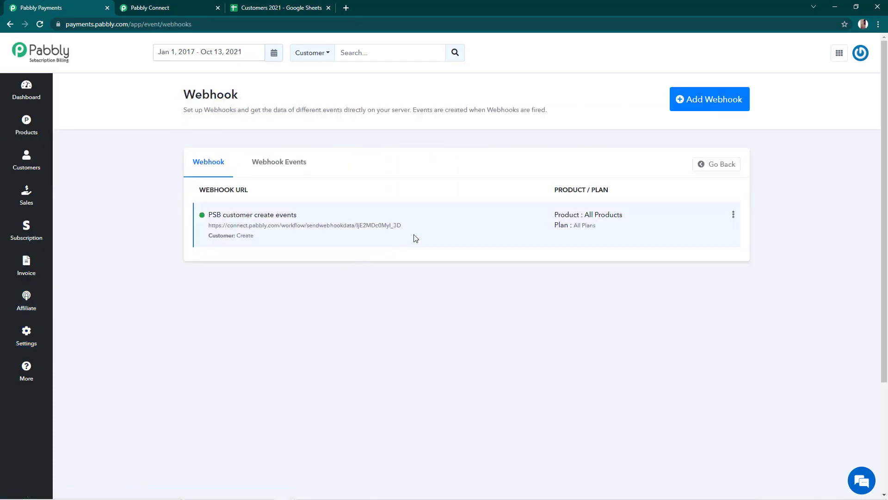
pyautogui.click(292, 168)
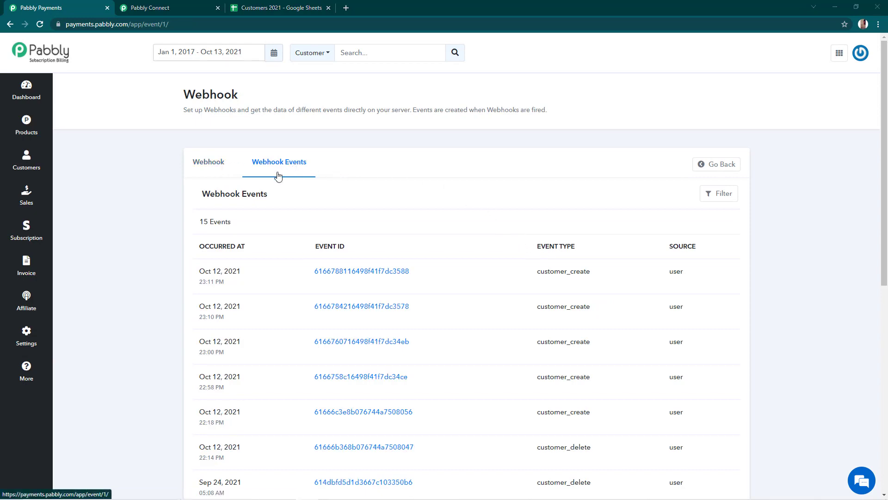
pyautogui.click(356, 271)
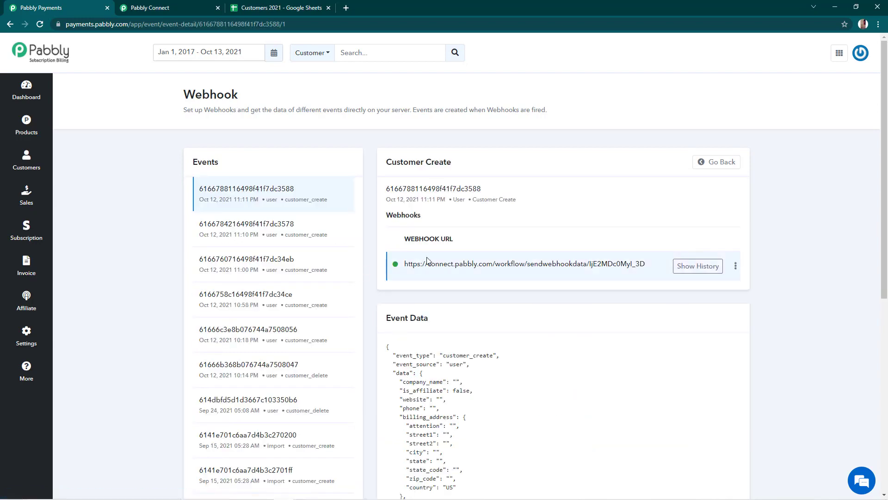
# Review the event's Event Data JSON, including the first_name value.
pyautogui.scroll(-5, 430, 185)
pyautogui.moveTo(388, 114); pyautogui.dragTo(431, 238)
pyautogui.click(430, 238)
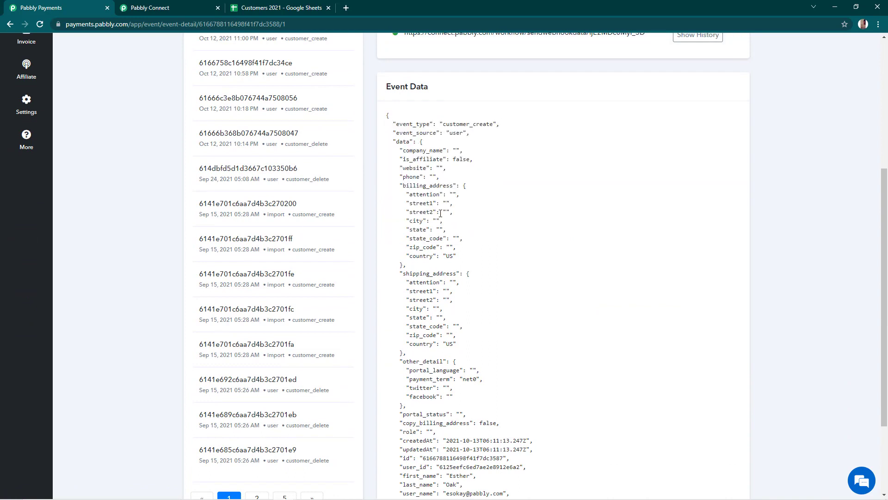
pyautogui.scroll(-3, 440, 214)
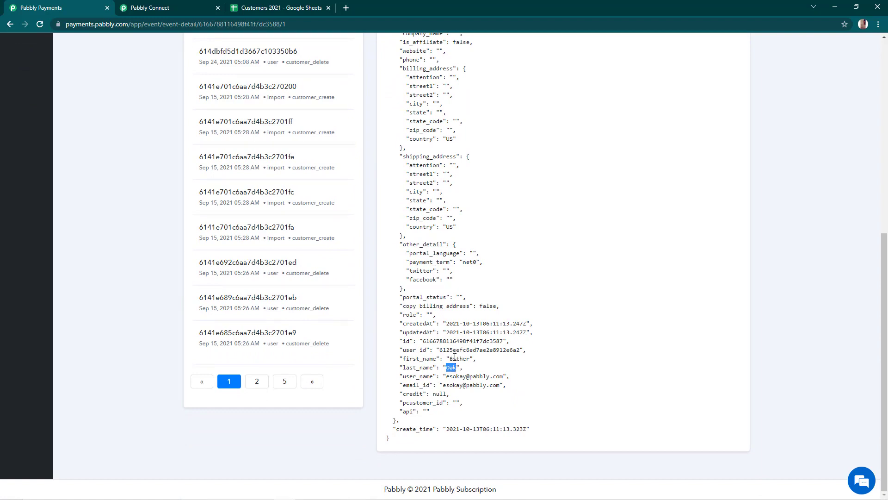
pyautogui.doubleClick(457, 359)
pyautogui.scroll(3, 471, 380)
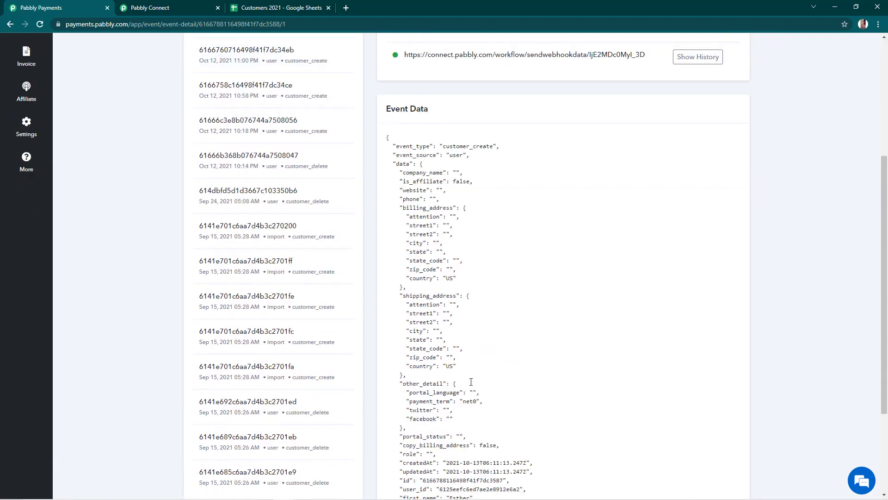
pyautogui.scroll(-3, 468, 398)
pyautogui.scroll(7, 477, 414)
pyautogui.scroll(1, 479, 393)
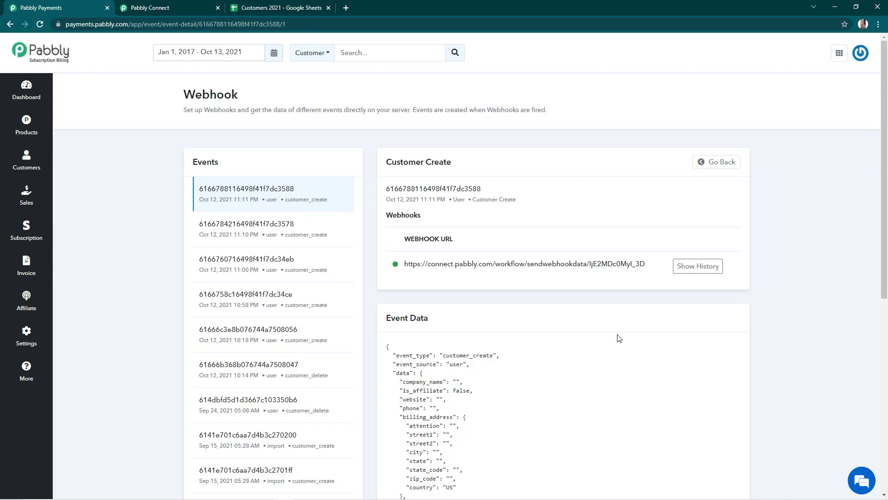
# Resend the event and confirm the duplicate customer appears as row 4 in Customers 2021.
pyautogui.click(735, 267)
pyautogui.click(717, 255)
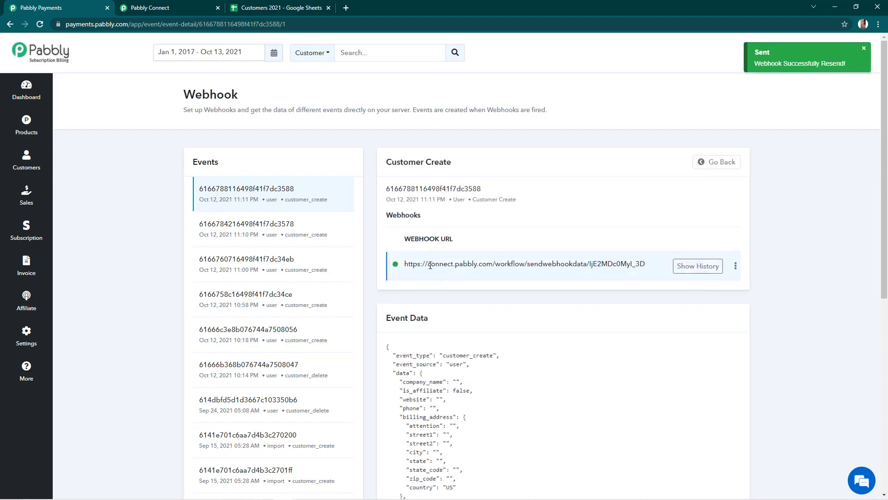
pyautogui.click(310, 8)
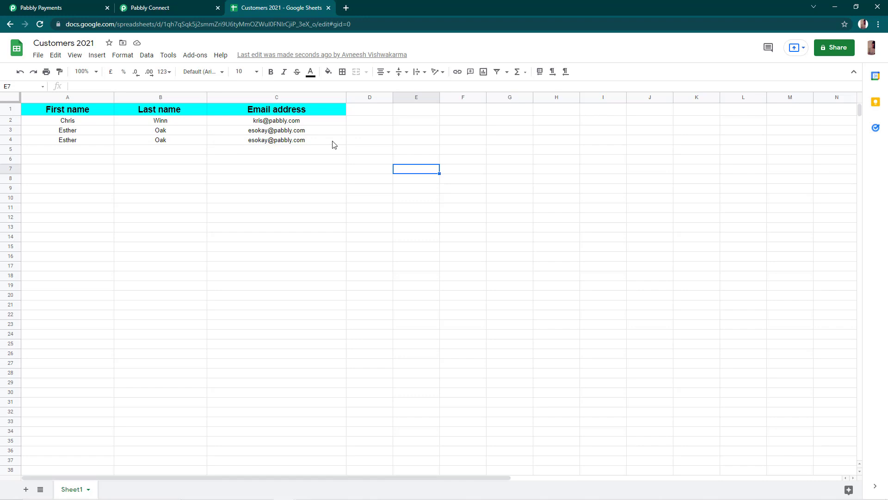
pyautogui.click(56, 7)
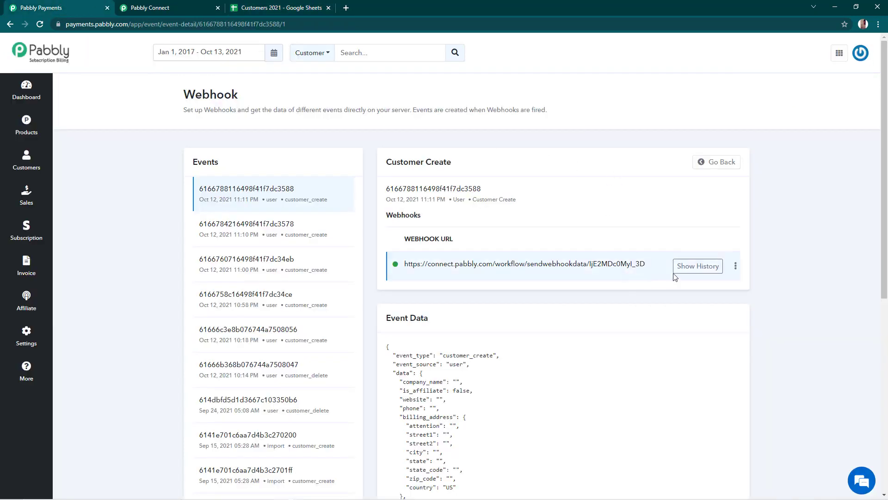